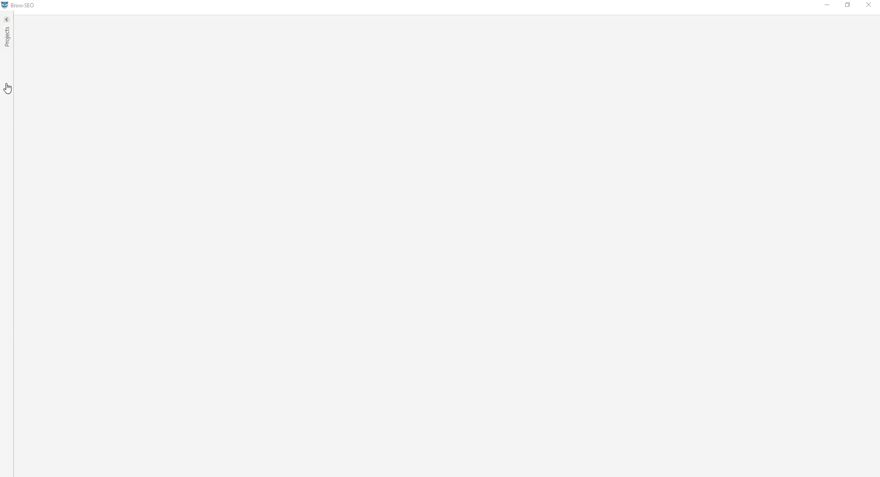
Show the project list, expand the Demo folder and open the first three profiles of its IFTTT subfolder.
{"action": "left_click", "coordinate": [8, 34]}
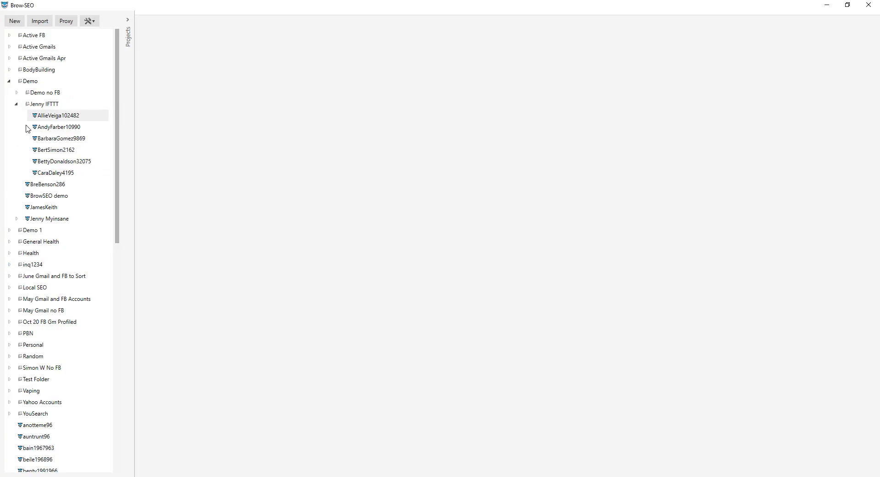
{"action": "left_click", "coordinate": [8, 83]}
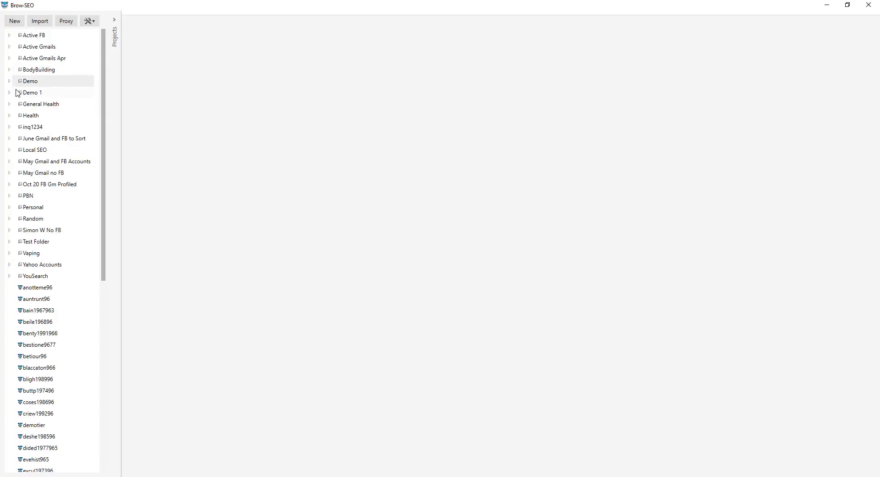
{"action": "left_click", "coordinate": [15, 21]}
{"action": "left_click", "coordinate": [202, 97]}
{"action": "left_click", "coordinate": [9, 81]}
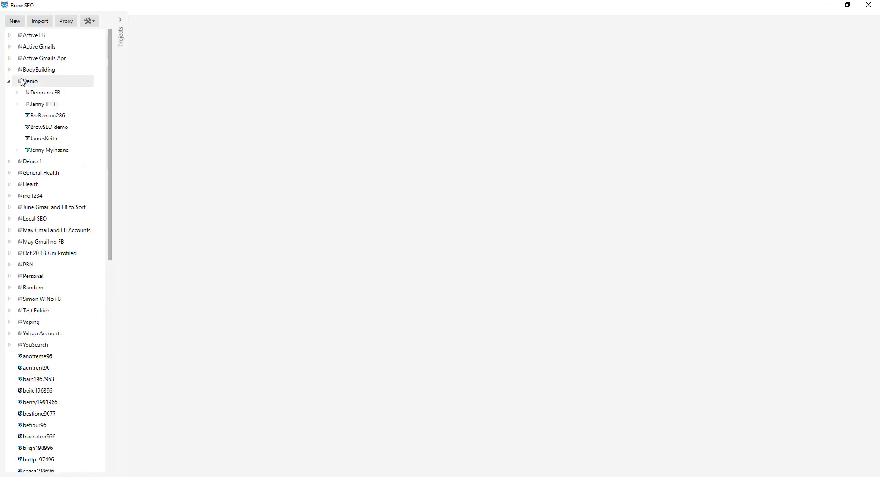
{"action": "left_click", "coordinate": [16, 104]}
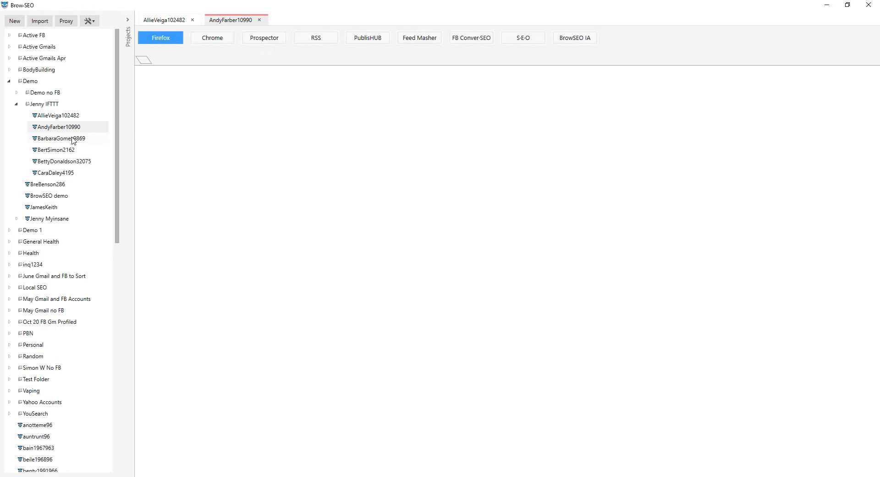
{"action": "double_click", "coordinate": [73, 139]}
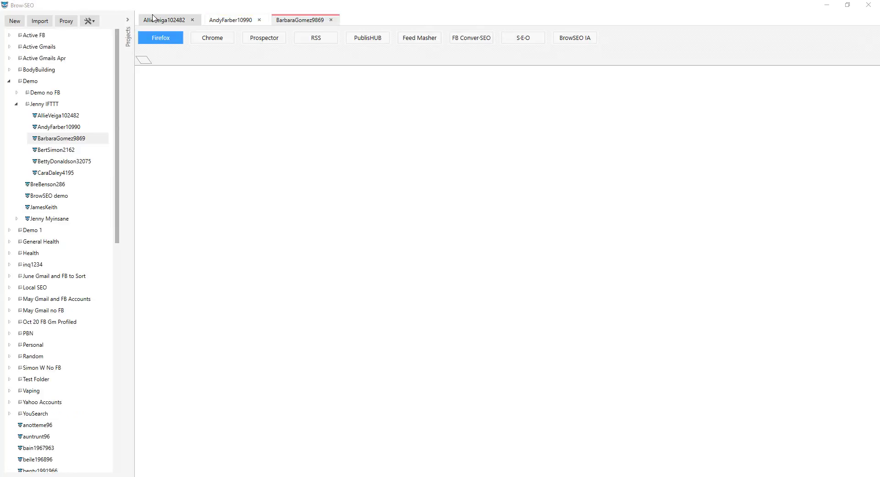
Compare the whoer.net IP and anonymity pages of the first and second open profiles.
{"action": "left_click", "coordinate": [154, 18]}
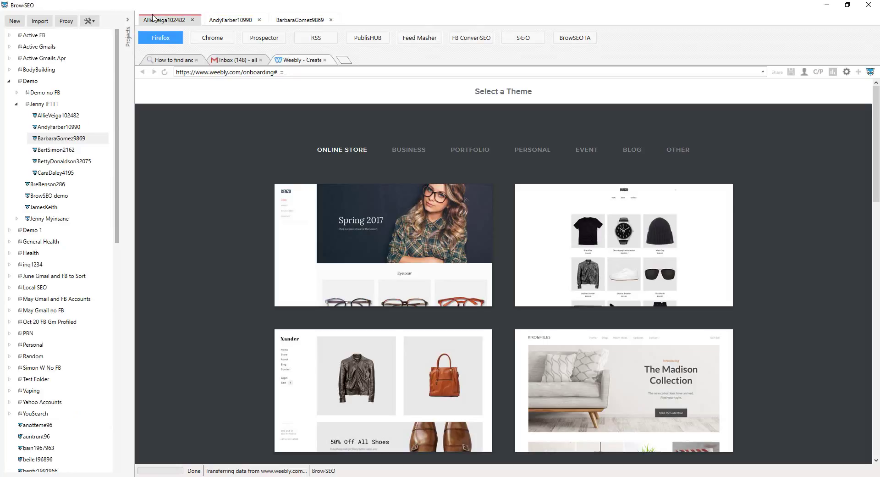
{"action": "left_click", "coordinate": [176, 61]}
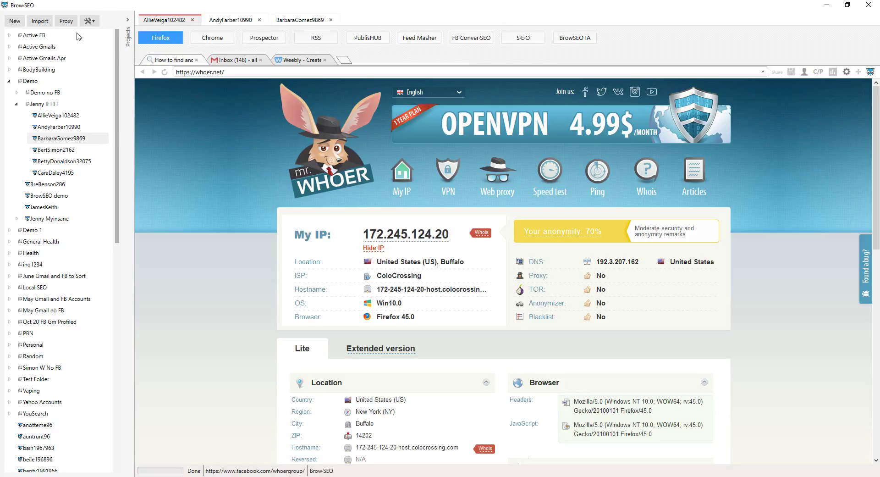
{"action": "left_click", "coordinate": [221, 25]}
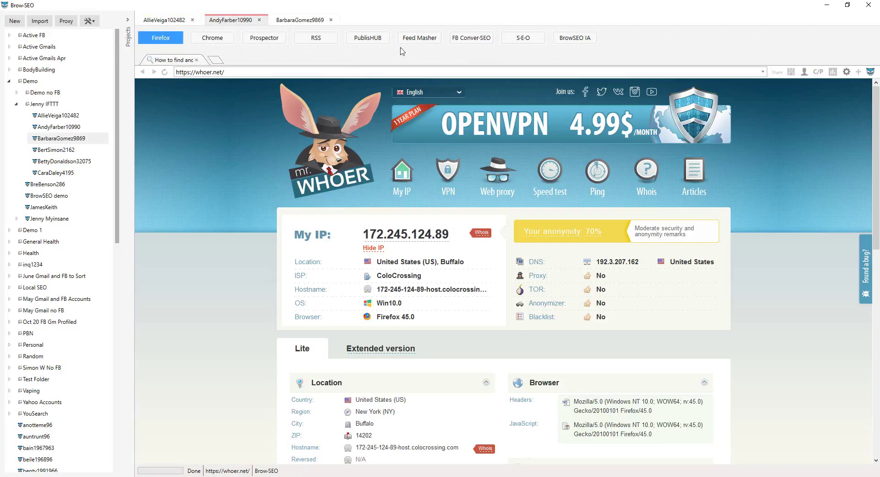
Set the second profile's sync time zone to (UTC-05:00) Indiana (East), apply it and save the session.
{"action": "left_click", "coordinate": [846, 71]}
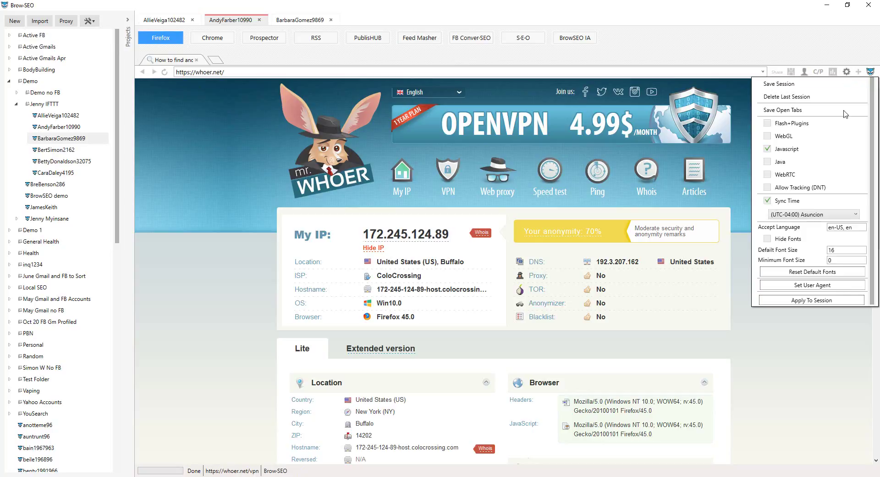
{"action": "left_click", "coordinate": [827, 216]}
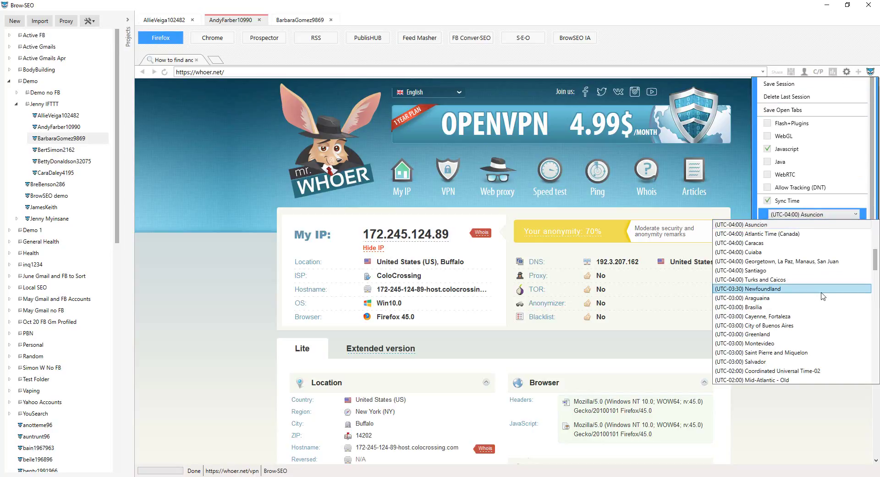
{"action": "scroll", "coordinate": [807, 279], "scroll_direction": "up", "scroll_amount": 1}
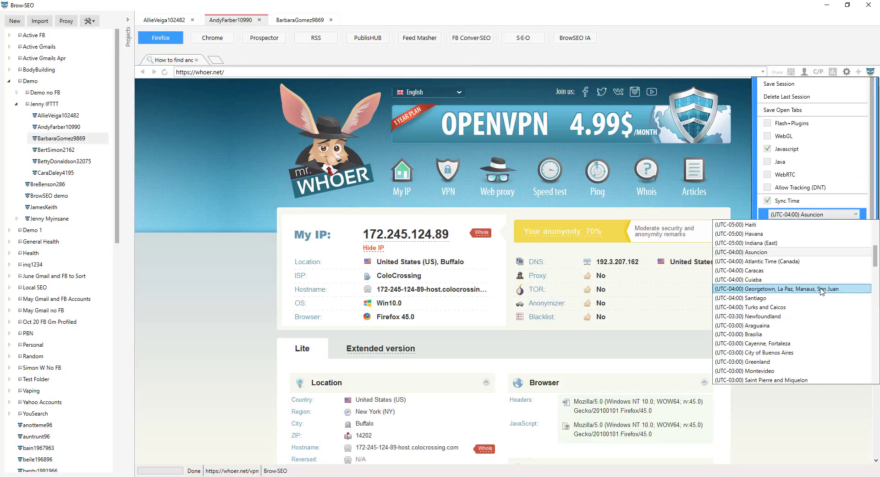
{"action": "left_click", "coordinate": [781, 243]}
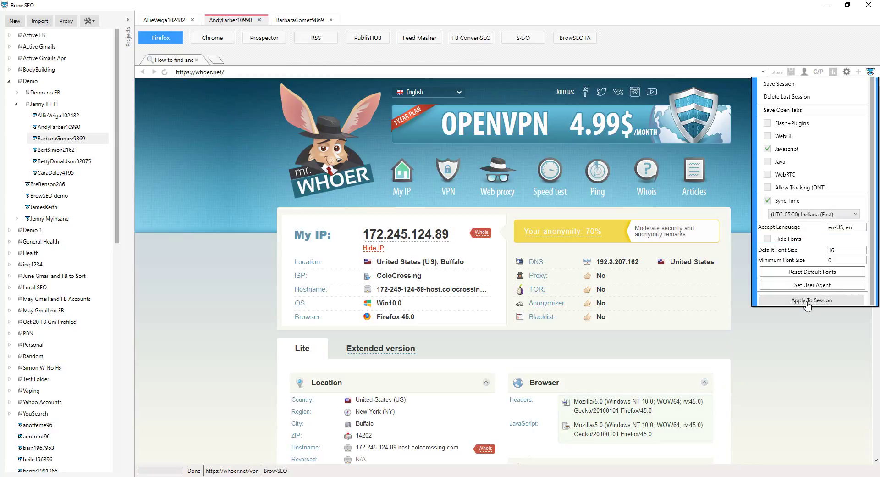
{"action": "left_click", "coordinate": [807, 301]}
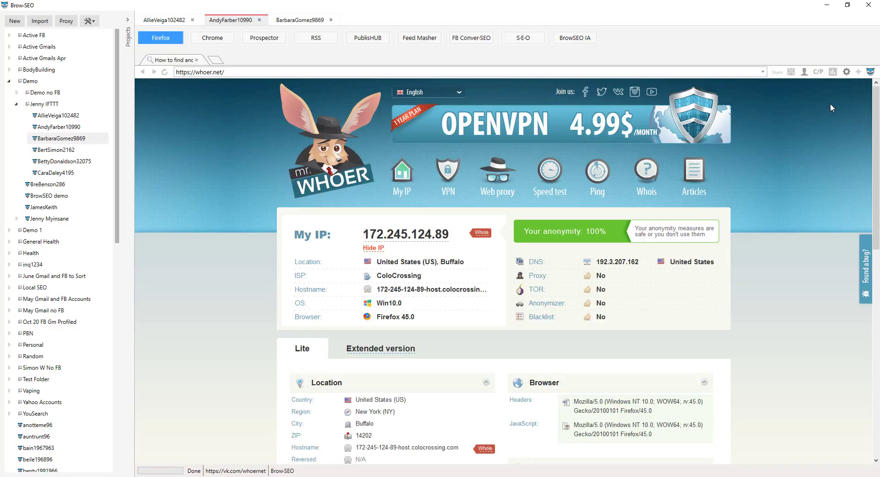
{"action": "left_click", "coordinate": [847, 71]}
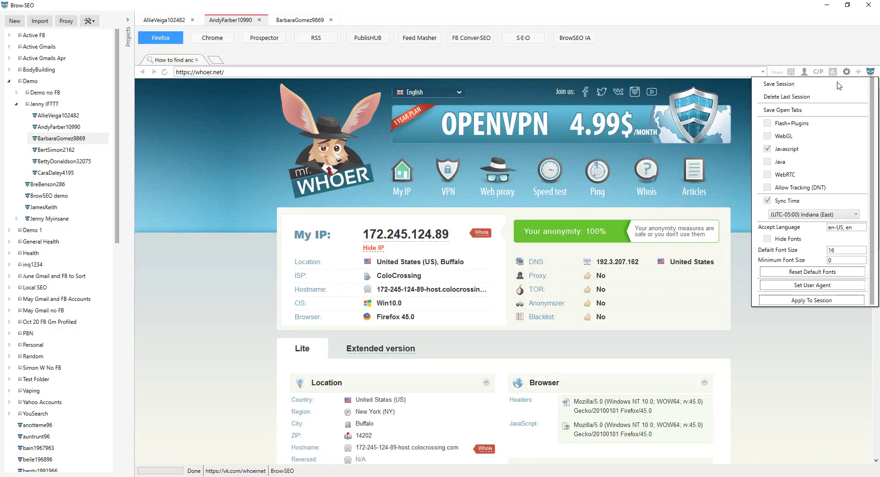
{"action": "left_click", "coordinate": [814, 84]}
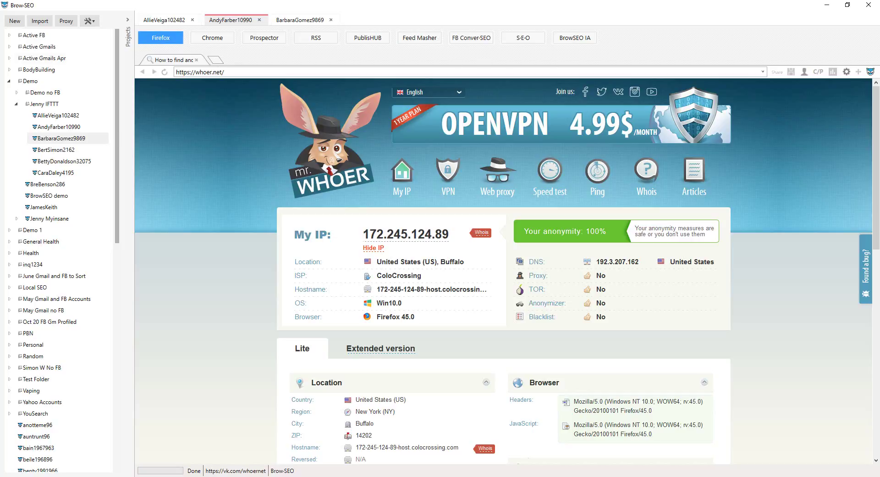
Look through the second profile's session settings and the additional browser options panel.
{"action": "left_click", "coordinate": [777, 72]}
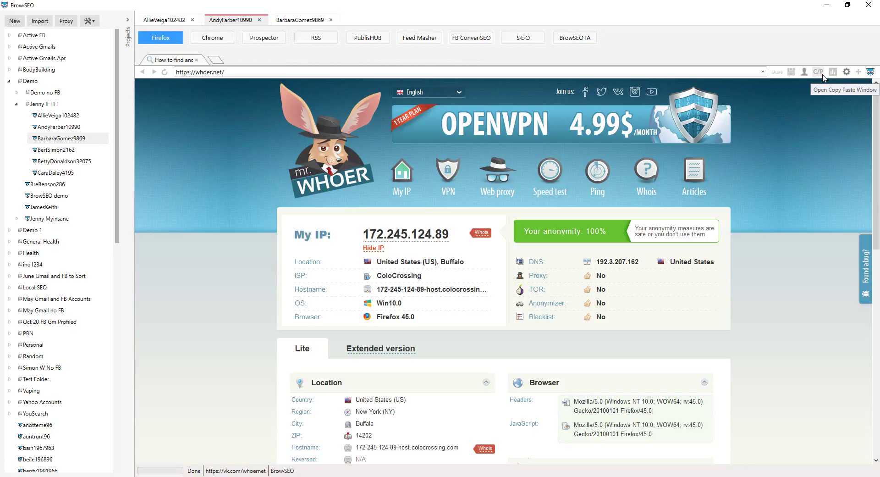
{"action": "left_click", "coordinate": [847, 72]}
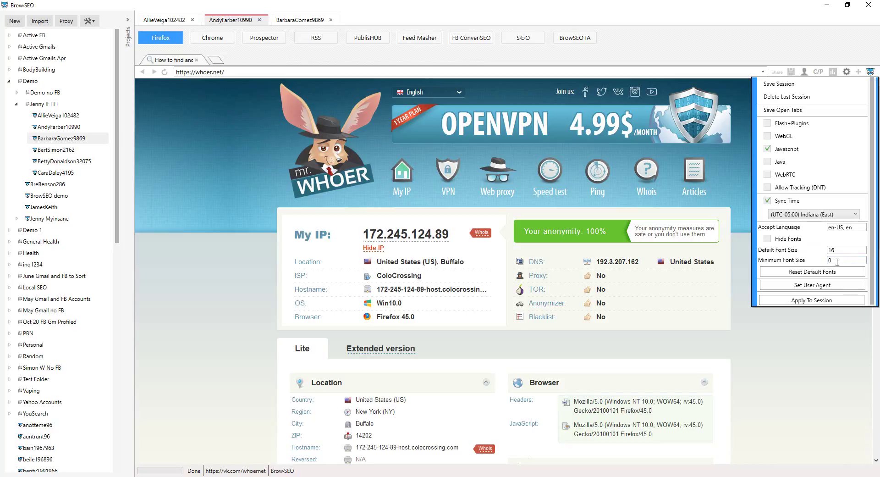
{"action": "scroll", "coordinate": [839, 272], "scroll_direction": "down", "scroll_amount": 1}
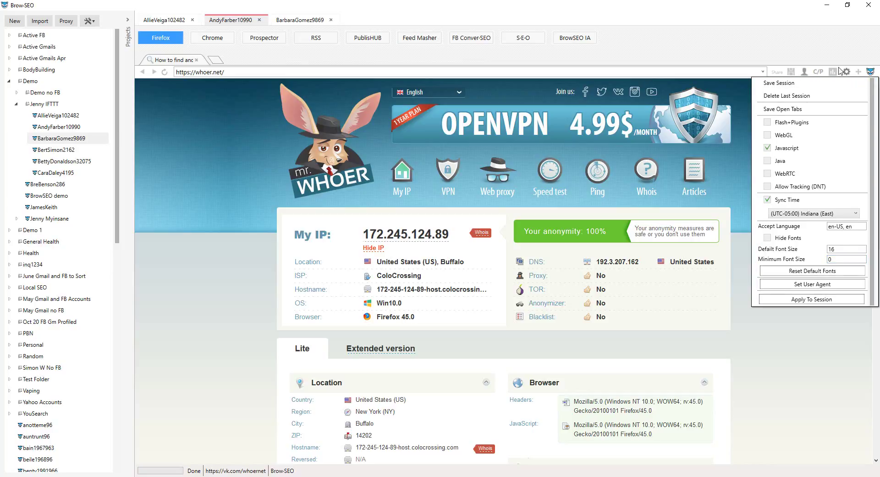
{"action": "left_click", "coordinate": [858, 73]}
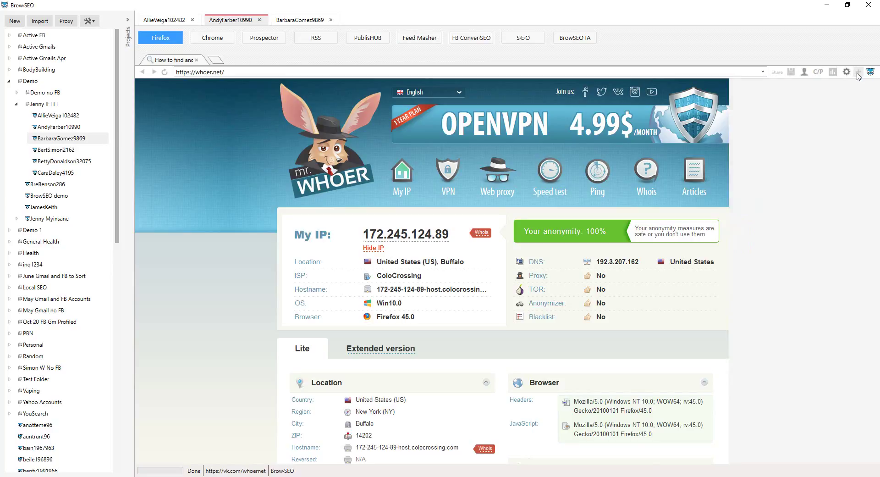
{"action": "left_click", "coordinate": [751, 96]}
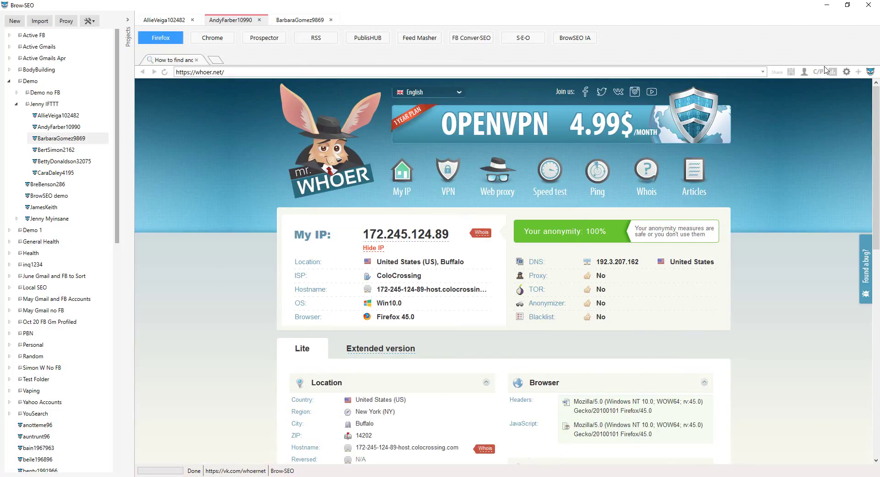
Open the BrowSEO IA Macros, list the categories under BrowSEO IA Scripts and show the Data box.
{"action": "left_click", "coordinate": [870, 72]}
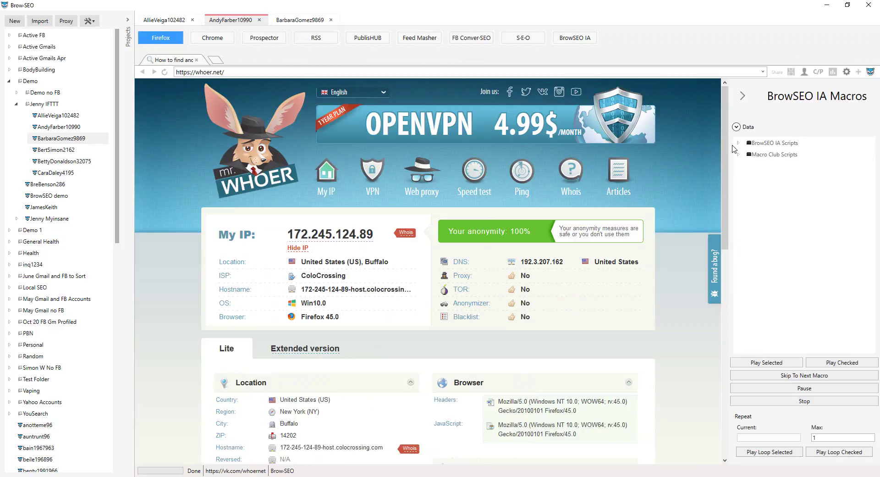
{"action": "left_click", "coordinate": [738, 143]}
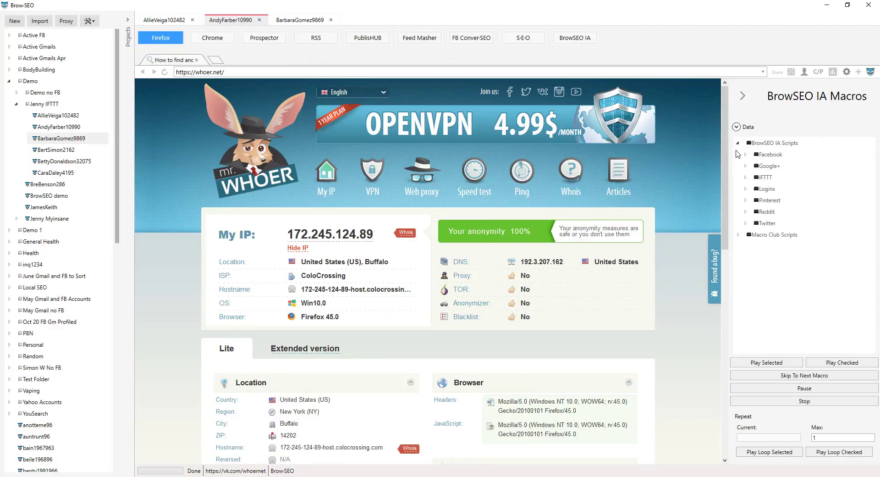
{"action": "left_click", "coordinate": [736, 127]}
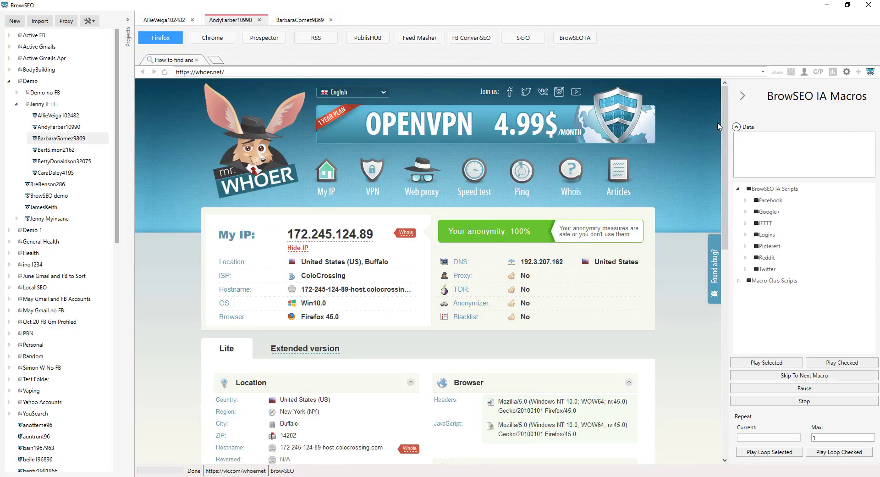
Search Prospector's Comment Backlinks for the keyword "diet" with the Comment Luv Premium footprint.
{"action": "left_click", "coordinate": [204, 38]}
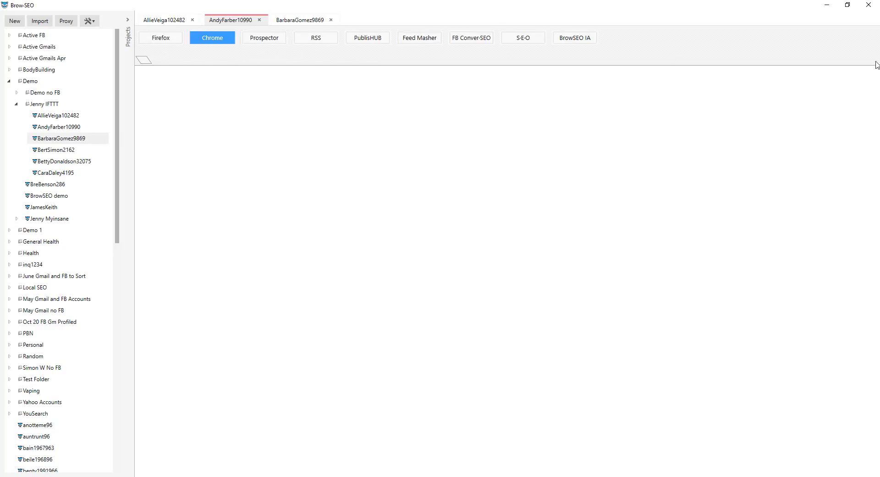
{"action": "left_click", "coordinate": [266, 39]}
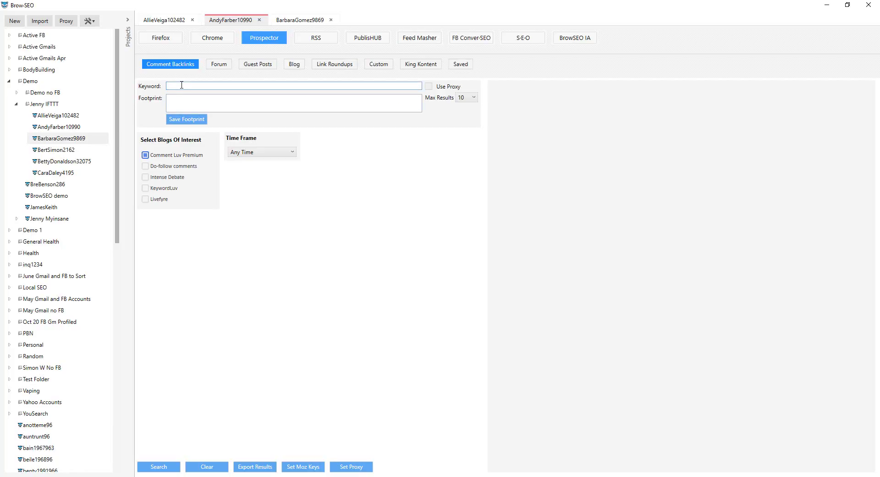
{"action": "type", "text": "diet"}
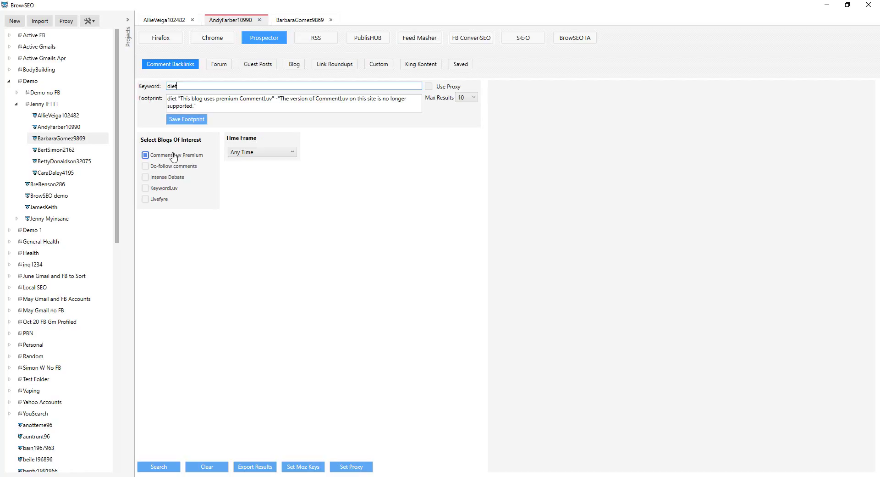
{"action": "left_click", "coordinate": [150, 465]}
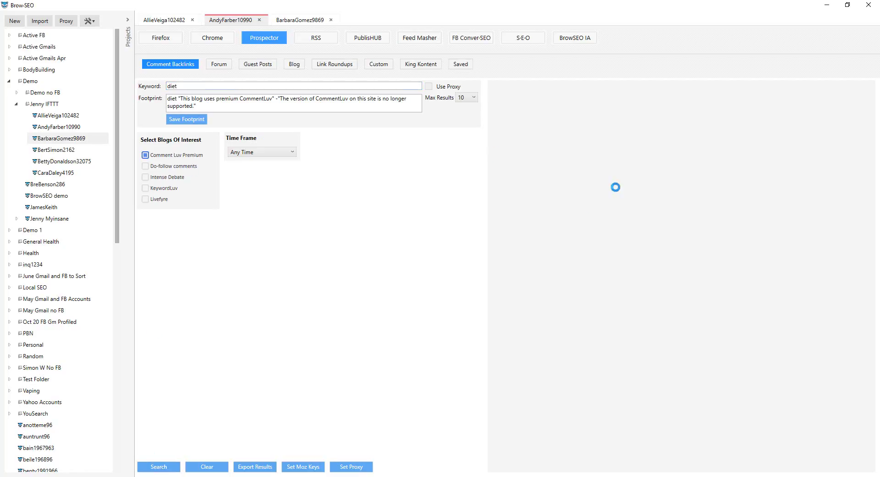
Search Prospector's Forum category for "diet" with the ip.board footprint.
{"action": "left_click", "coordinate": [219, 65]}
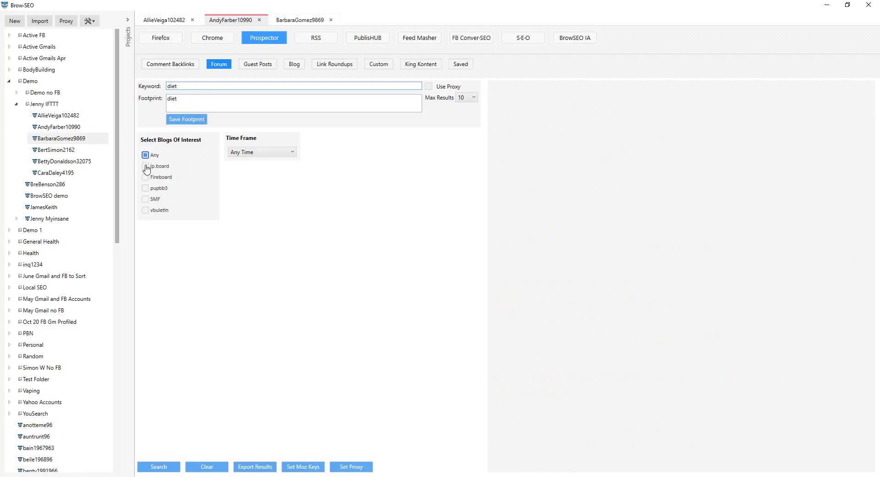
{"action": "left_click", "coordinate": [146, 166]}
{"action": "left_click", "coordinate": [148, 467]}
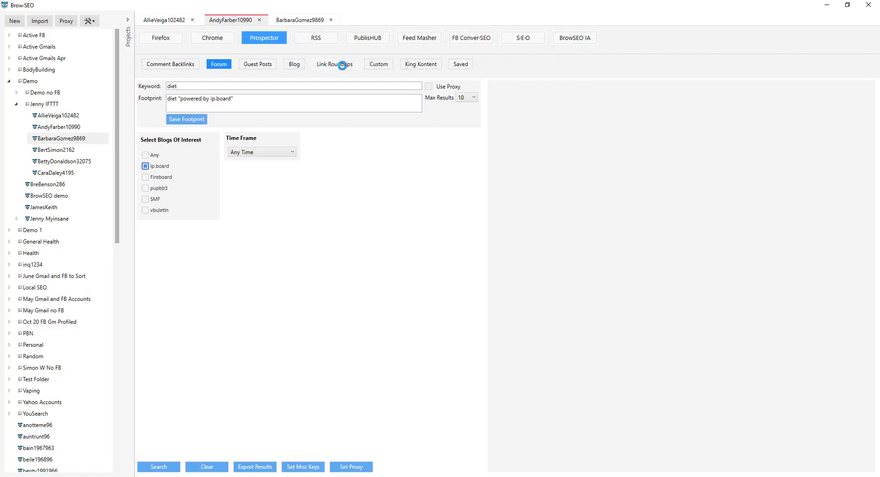
Run a Custom Prospector search for "diet" and review the Comment Backlinks and Forum results.
{"action": "left_click", "coordinate": [379, 65]}
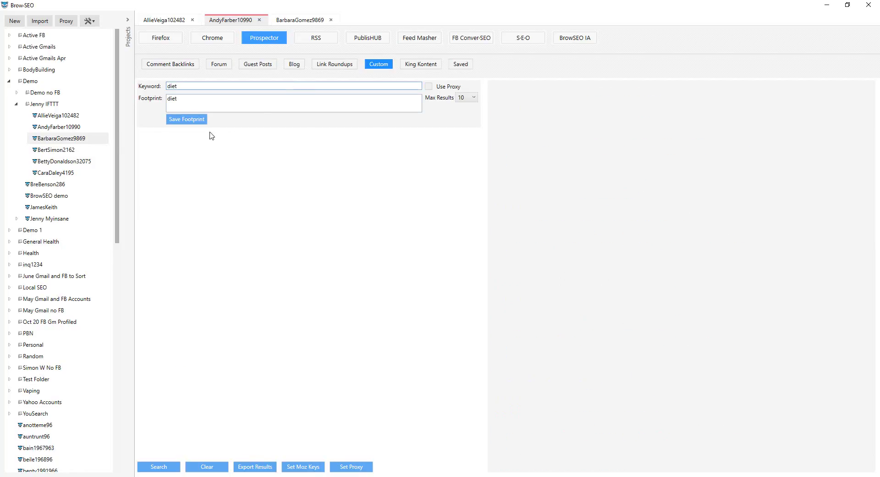
{"action": "left_click", "coordinate": [150, 467]}
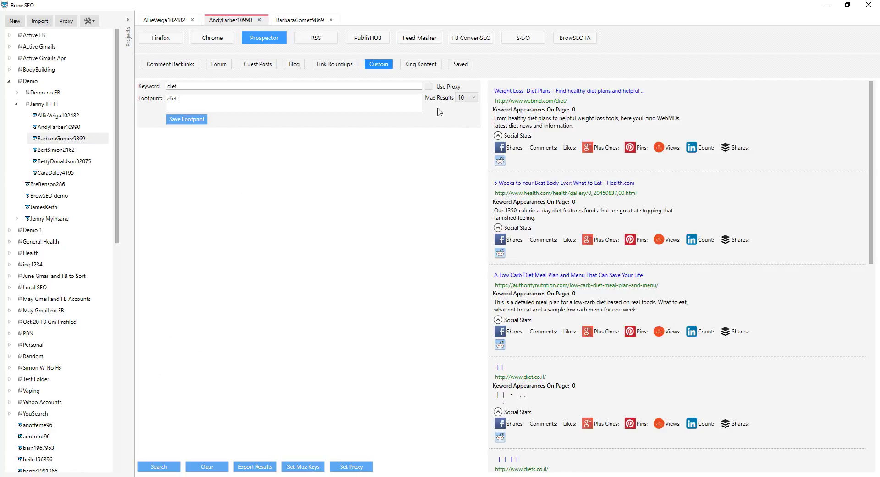
{"action": "left_click", "coordinate": [163, 67]}
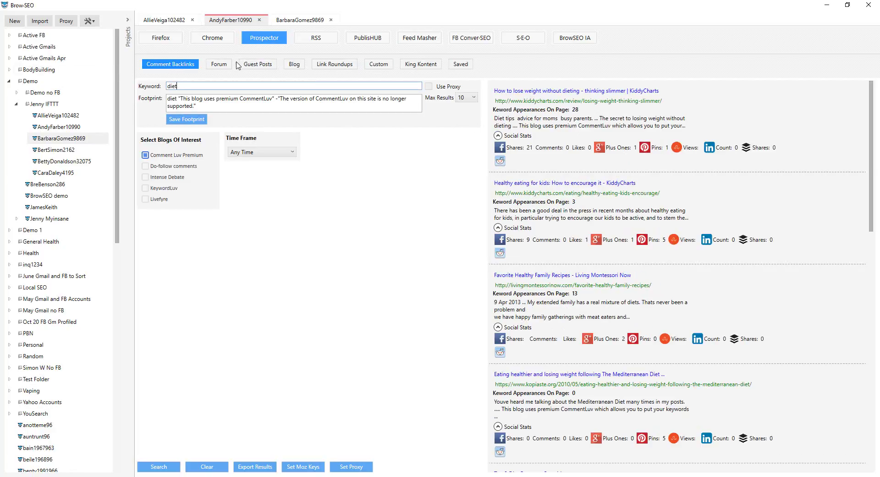
{"action": "left_click", "coordinate": [219, 64]}
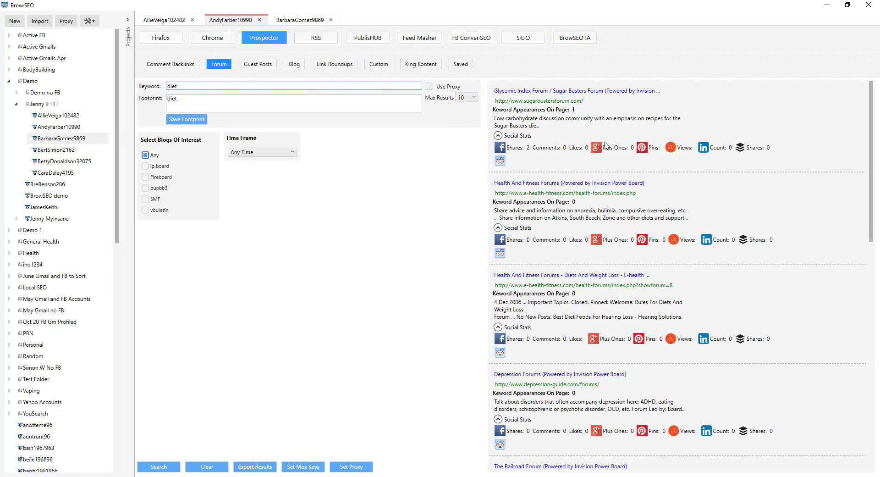
Display the social stats of the whoer.net page in the first profile.
{"action": "left_click", "coordinate": [159, 23]}
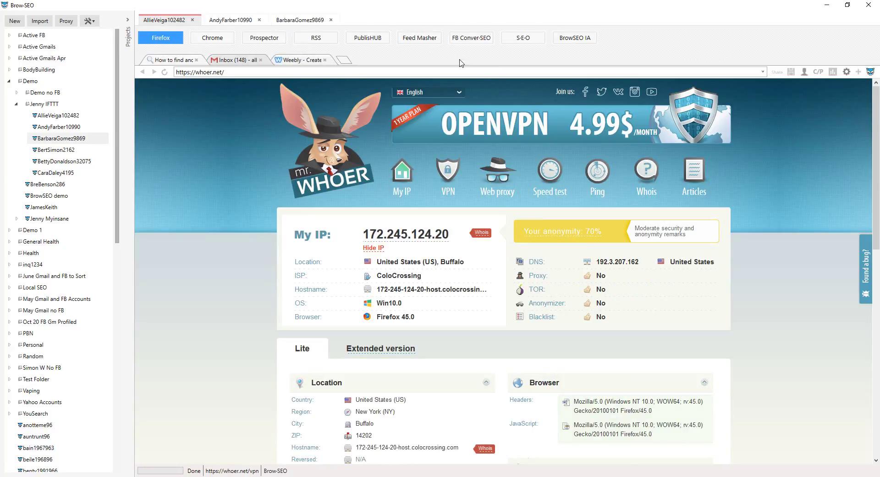
{"action": "left_click", "coordinate": [833, 72]}
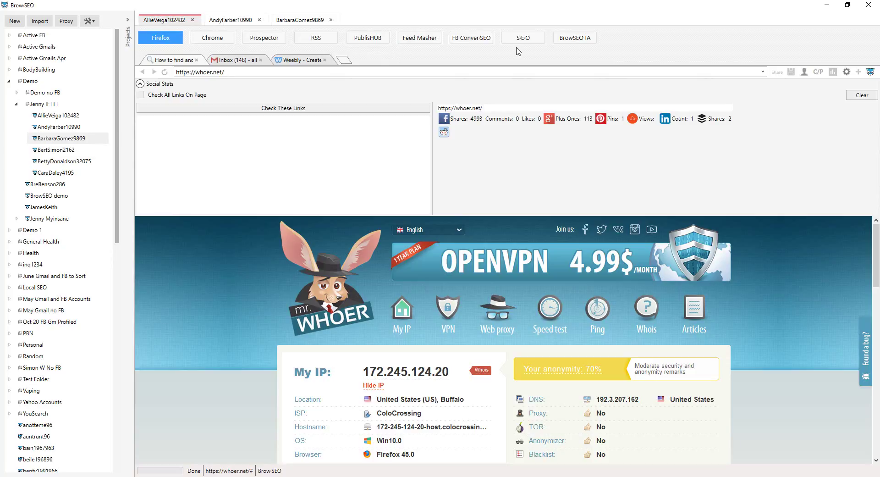
Review the Forum results for "diet" in the second profile's Prospector, then browse the Guest Posts, Blog and Link Roundups categories.
{"action": "left_click", "coordinate": [206, 38]}
{"action": "left_click", "coordinate": [262, 40]}
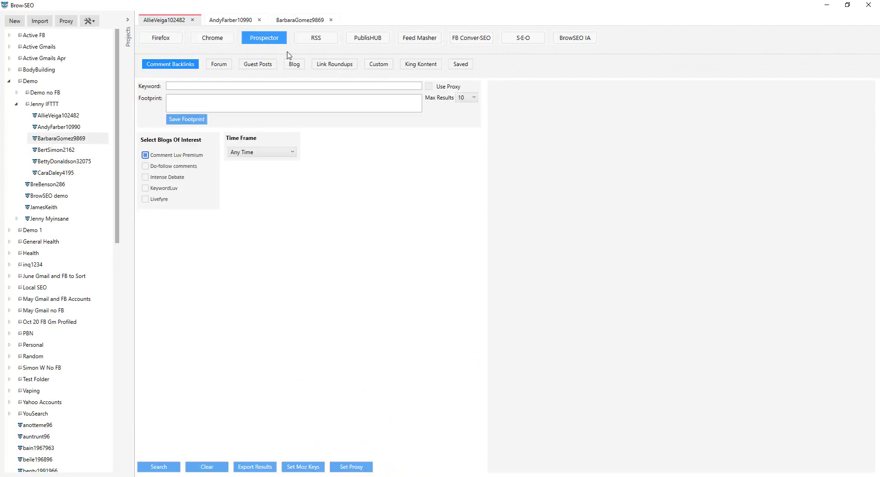
{"action": "left_click", "coordinate": [226, 22]}
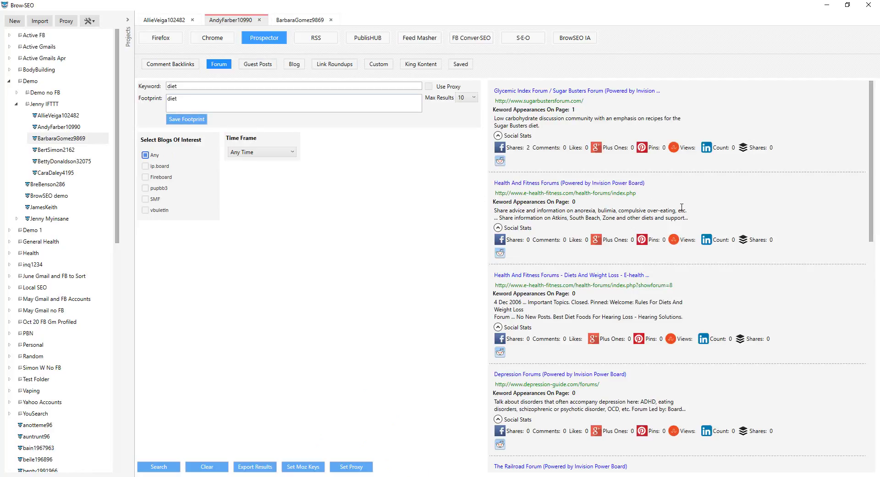
{"action": "scroll", "coordinate": [605, 156], "scroll_direction": "down", "scroll_amount": 3}
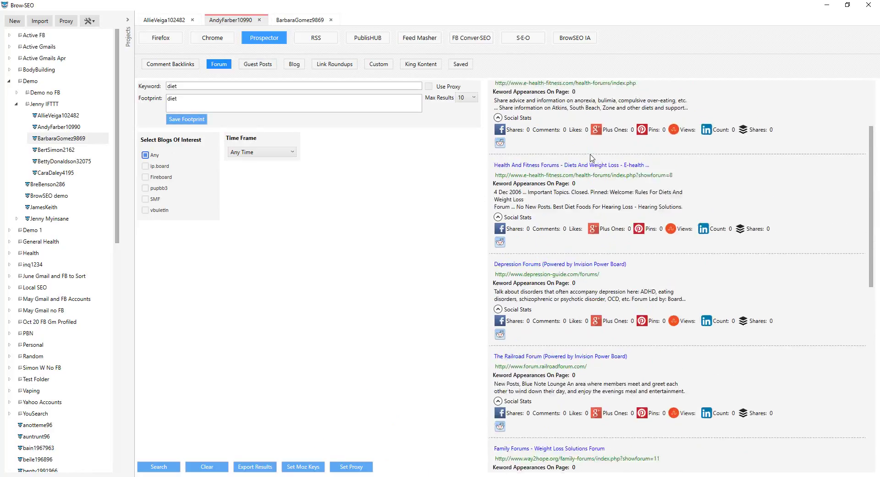
{"action": "scroll", "coordinate": [605, 154], "scroll_direction": "up", "scroll_amount": 3}
{"action": "left_click", "coordinate": [257, 64]}
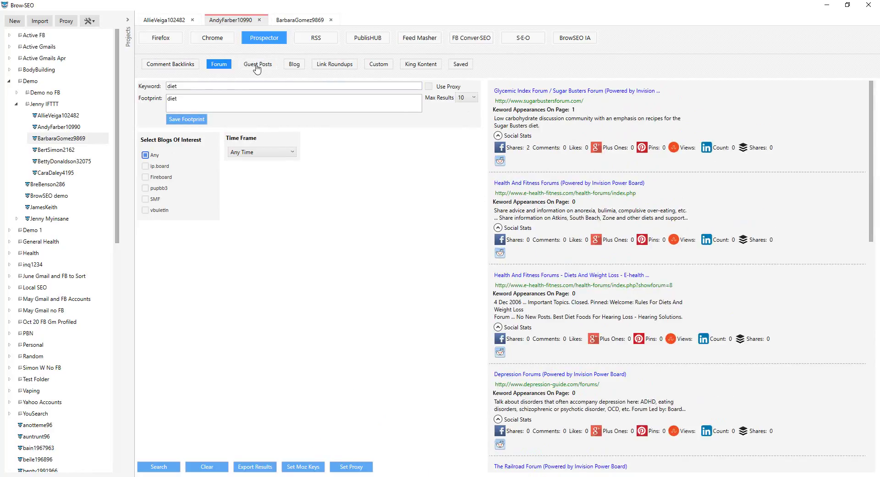
{"action": "left_click", "coordinate": [294, 67]}
{"action": "left_click", "coordinate": [334, 66]}
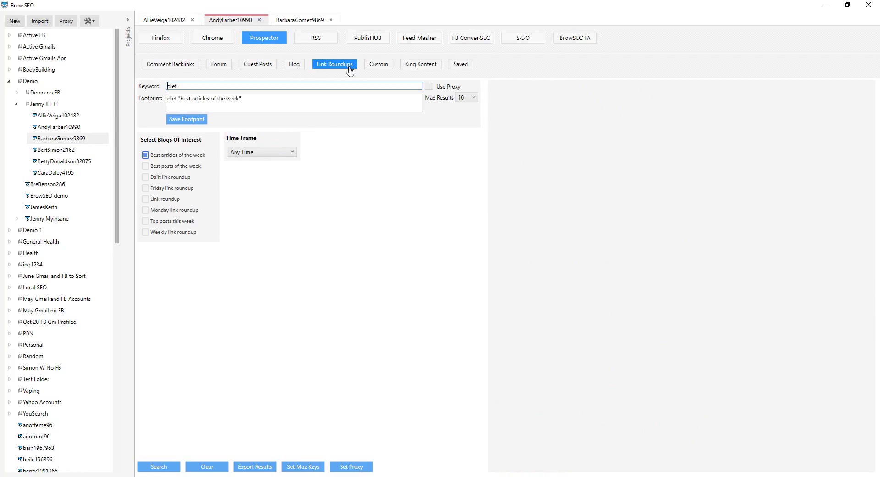
Order the Custom Prospector results for "diet" by Facebook shares and bring up the other ordering options.
{"action": "left_click", "coordinate": [379, 65]}
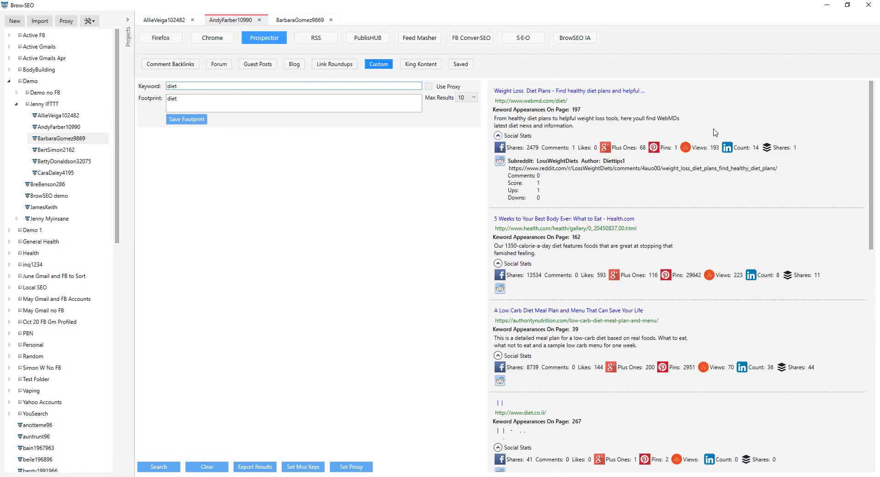
{"action": "right_click", "coordinate": [725, 115]}
{"action": "left_click", "coordinate": [756, 144]}
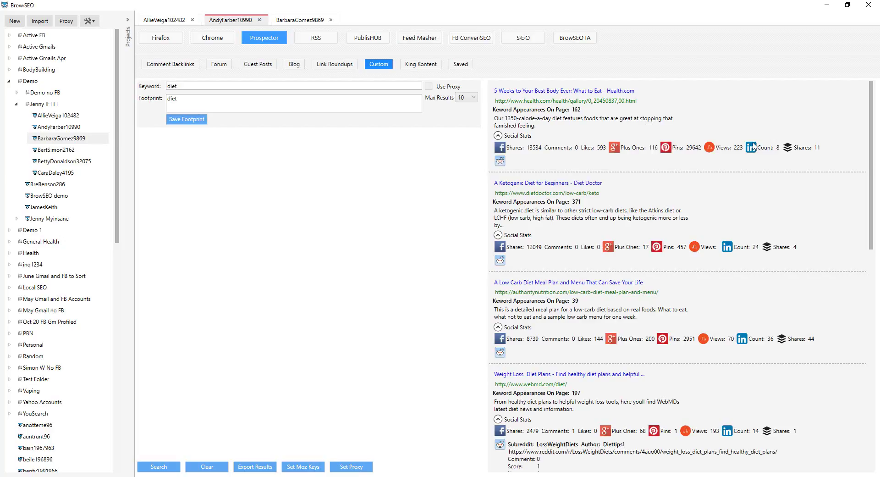
{"action": "right_click", "coordinate": [722, 189]}
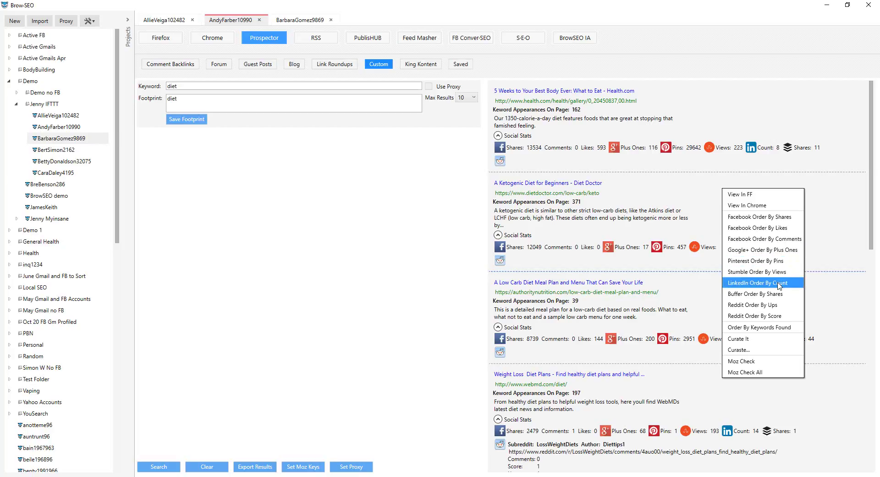
Refresh the Bodybuilding Tips RSS feed and display the Funny and Viral feed.
{"action": "left_click", "coordinate": [316, 41]}
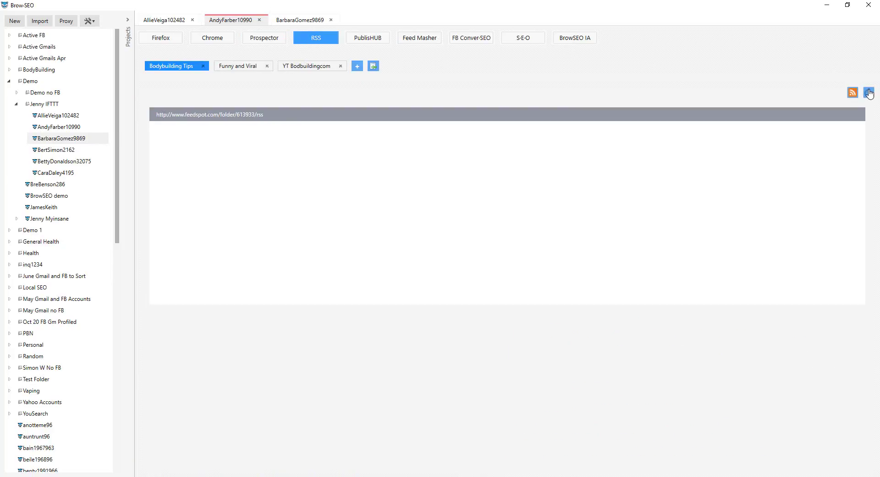
{"action": "left_click", "coordinate": [869, 93]}
{"action": "left_click", "coordinate": [869, 92]}
{"action": "left_click", "coordinate": [238, 66]}
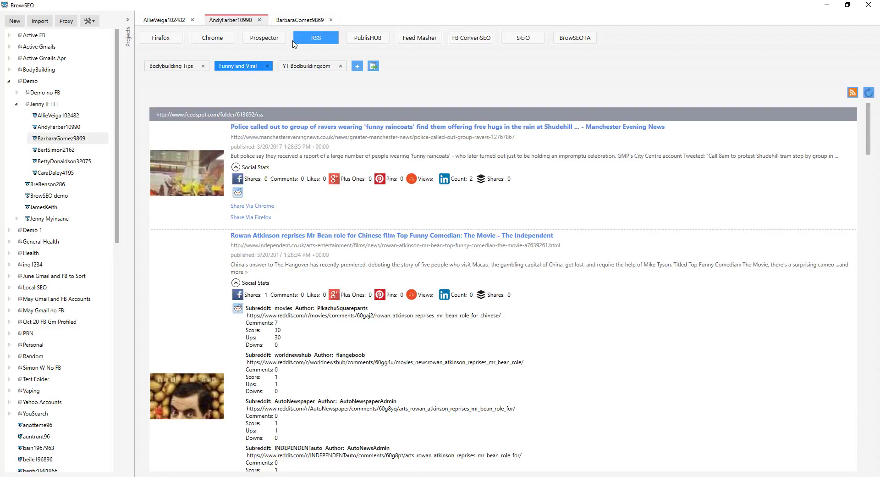
Order the Funny and Viral feed by Facebook shares and send its first article to the PublisHUB editor with Curate It.
{"action": "right_click", "coordinate": [285, 154]}
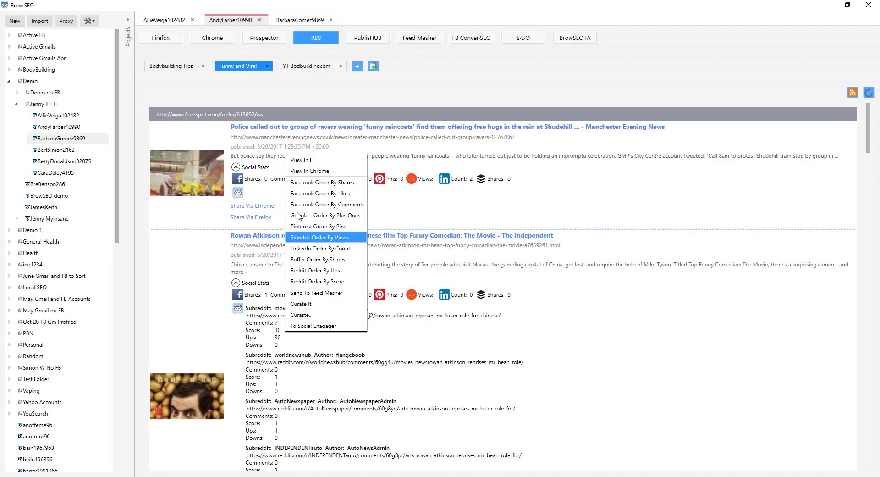
{"action": "left_click", "coordinate": [328, 182]}
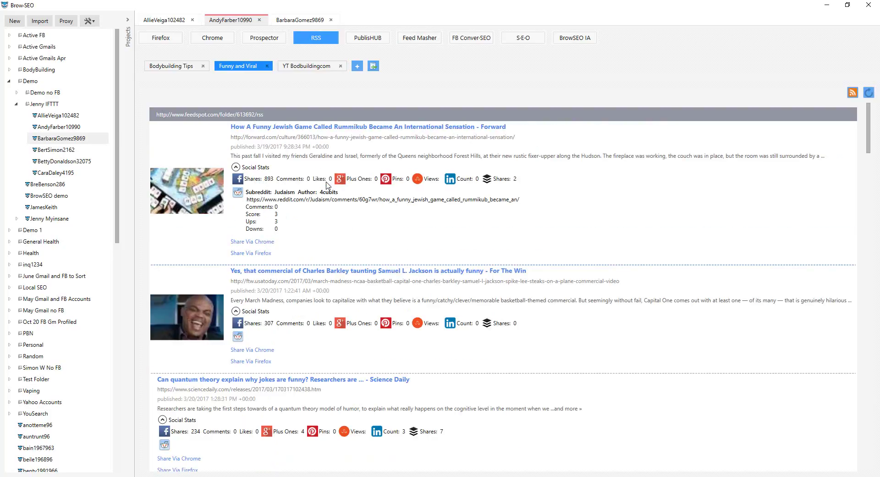
{"action": "right_click", "coordinate": [302, 146]}
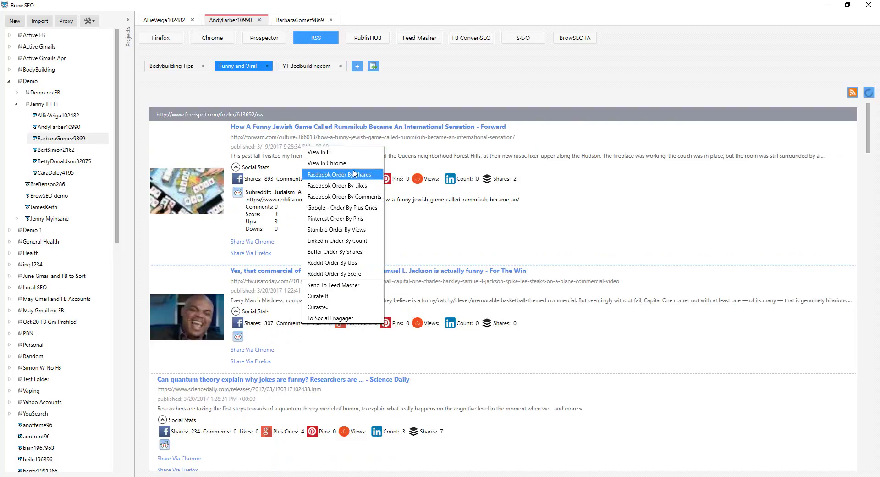
{"action": "left_click", "coordinate": [324, 297]}
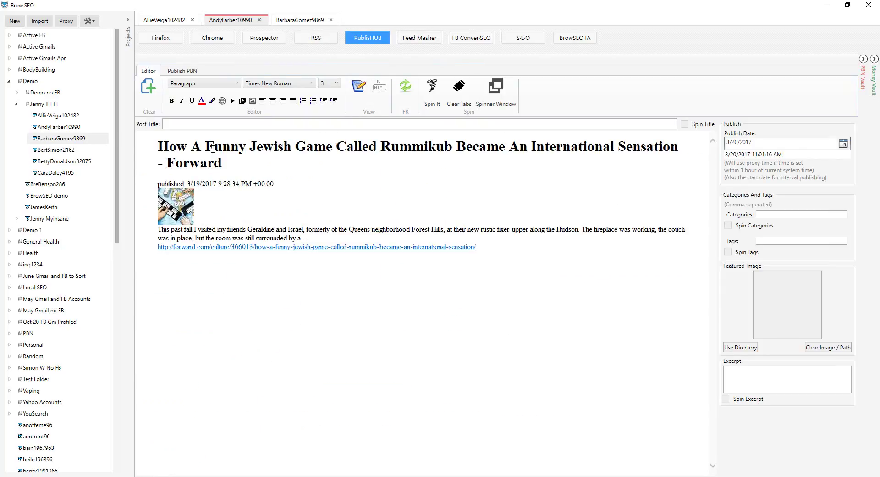
Expand the PBN Vault in PublisHUB to examine it, and collapse it again.
{"action": "left_click", "coordinate": [863, 59]}
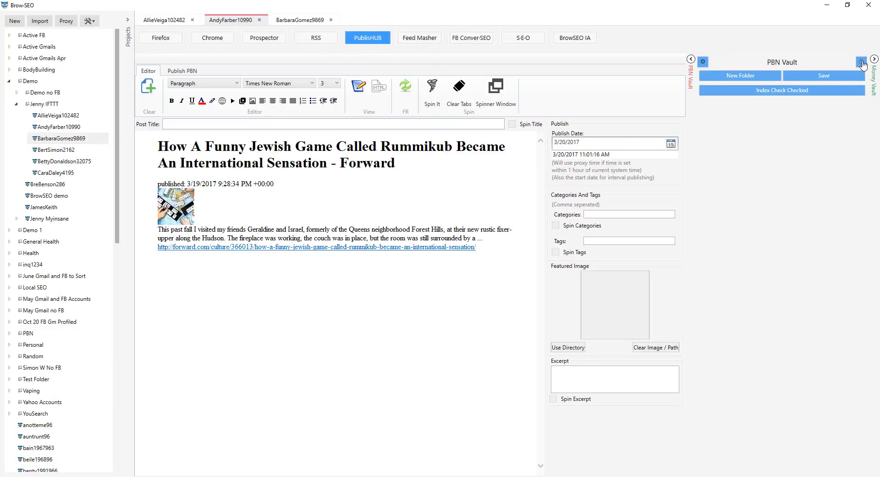
{"action": "left_click", "coordinate": [862, 63]}
{"action": "left_click", "coordinate": [691, 60]}
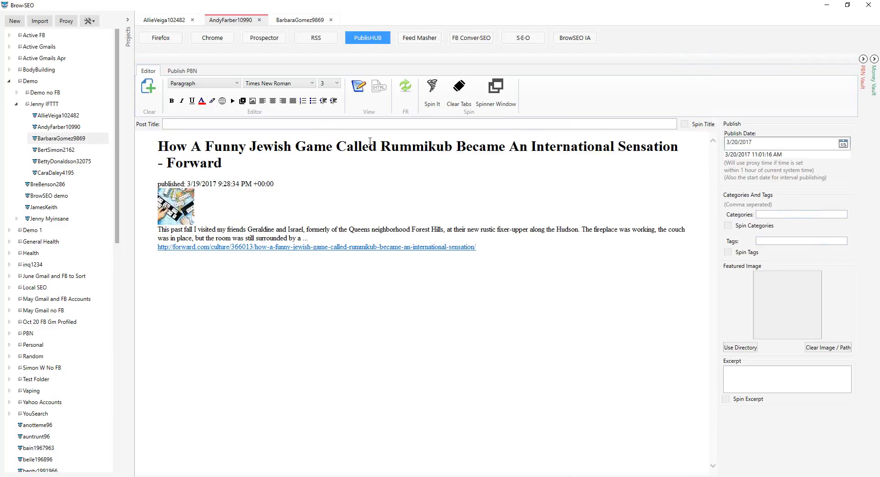
Examine the curated post's title, categories, tags and excerpt fields and the editor's insert options.
{"action": "left_click", "coordinate": [248, 124]}
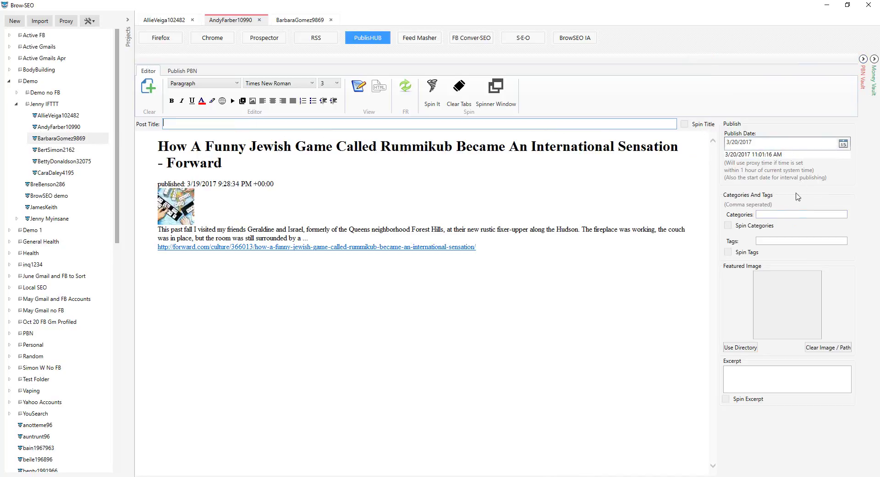
{"action": "left_click", "coordinate": [770, 213]}
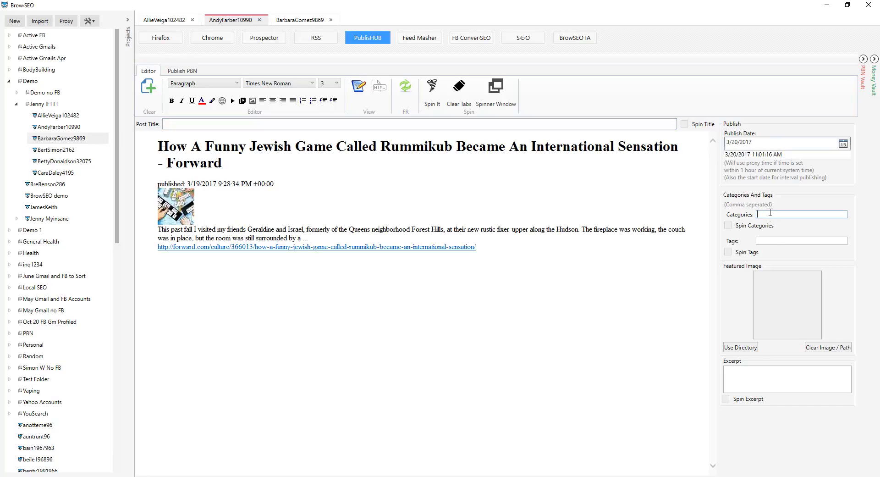
{"action": "left_click", "coordinate": [780, 241]}
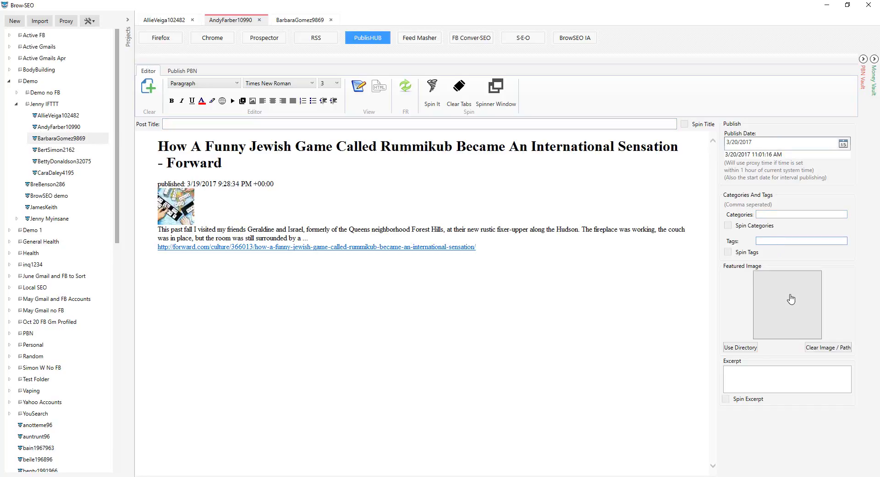
{"action": "left_click", "coordinate": [754, 378]}
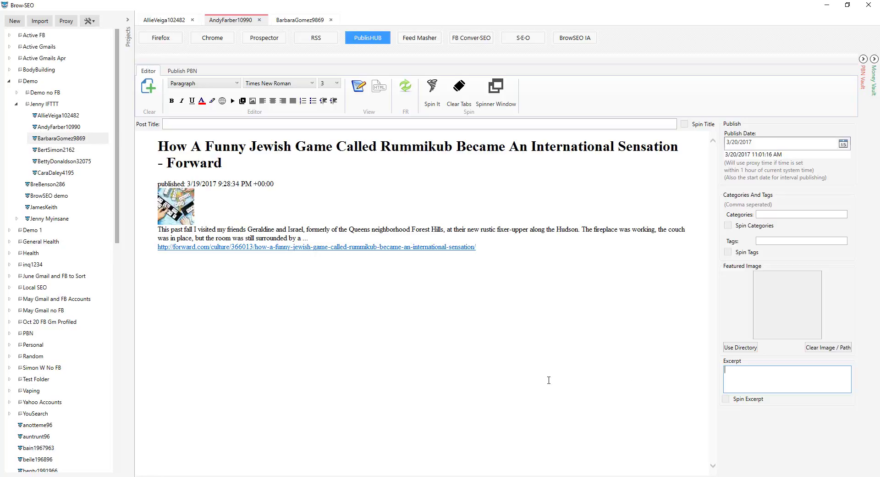
{"action": "left_click", "coordinate": [243, 101]}
Load the saved feeds in Feed Masher and review the randonm-youtube feed's video URLs, preview and generated XML link.
{"action": "left_click", "coordinate": [419, 39]}
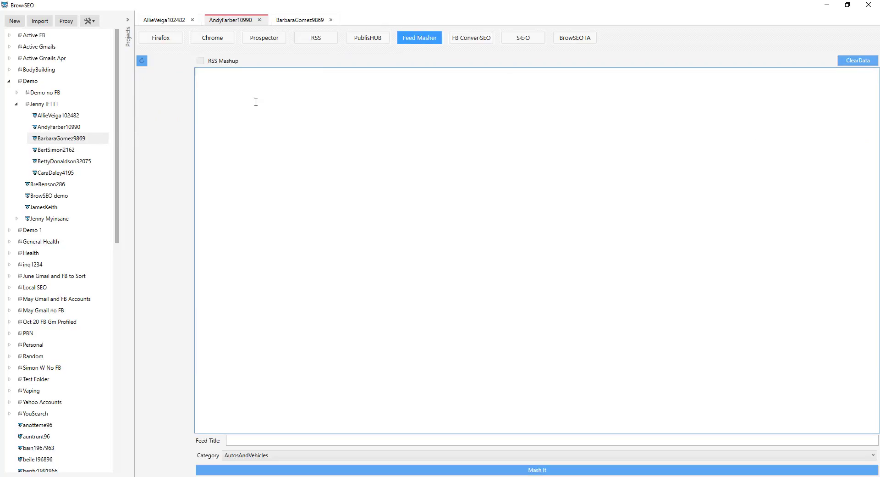
{"action": "left_click", "coordinate": [141, 61]}
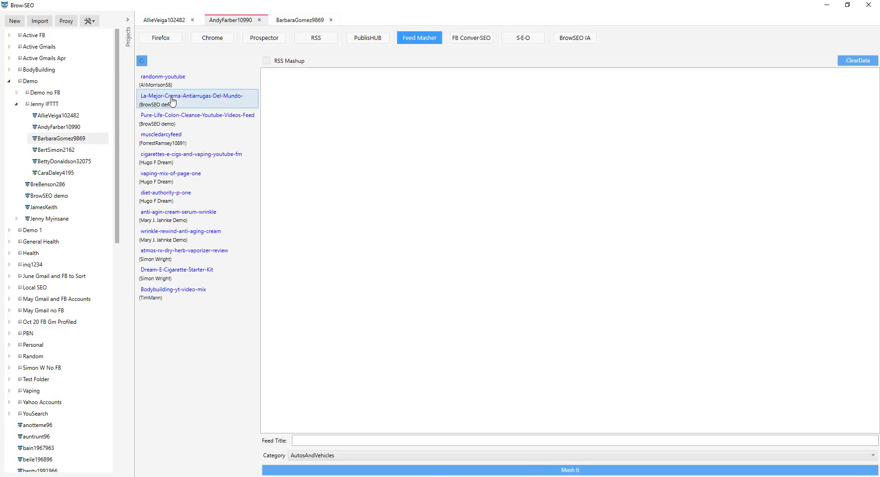
{"action": "left_click", "coordinate": [165, 84]}
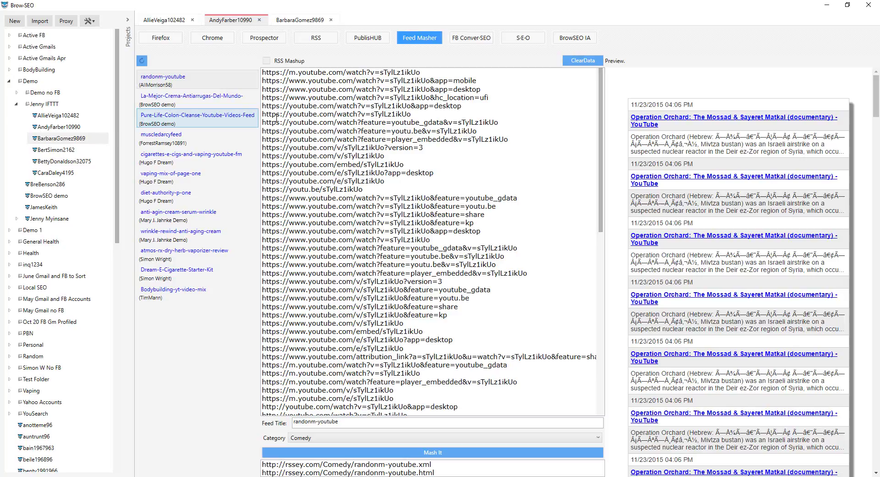
{"action": "scroll", "coordinate": [593, 209], "scroll_direction": "down", "scroll_amount": 10}
{"action": "scroll", "coordinate": [857, 239], "scroll_direction": "down", "scroll_amount": 5}
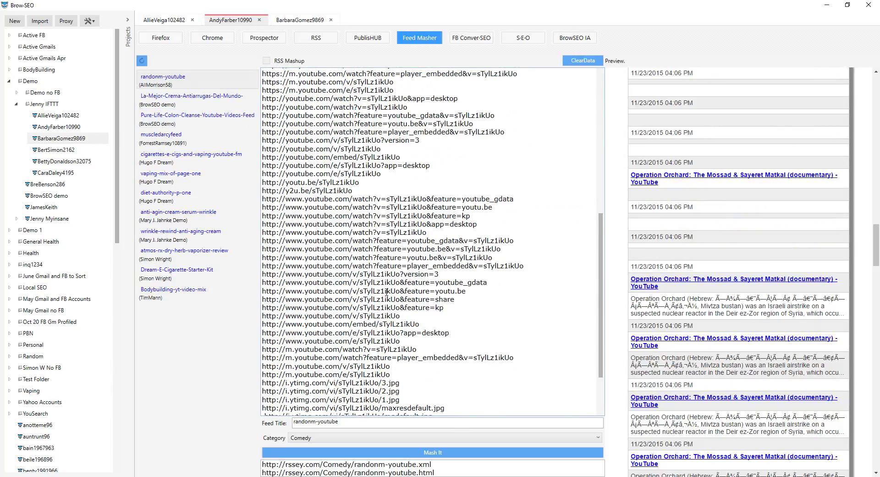
{"action": "scroll", "coordinate": [435, 241], "scroll_direction": "down", "scroll_amount": 3}
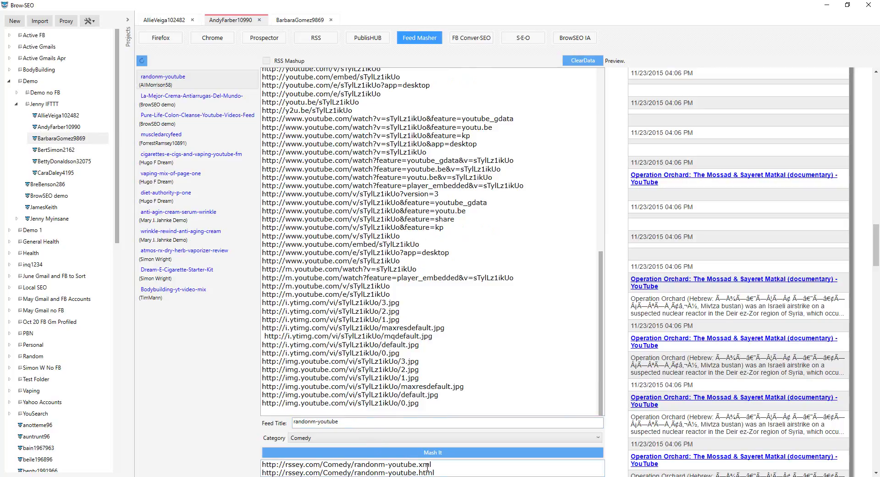
{"action": "left_click_drag", "start_coordinate": [438, 466], "coordinate": [225, 461]}
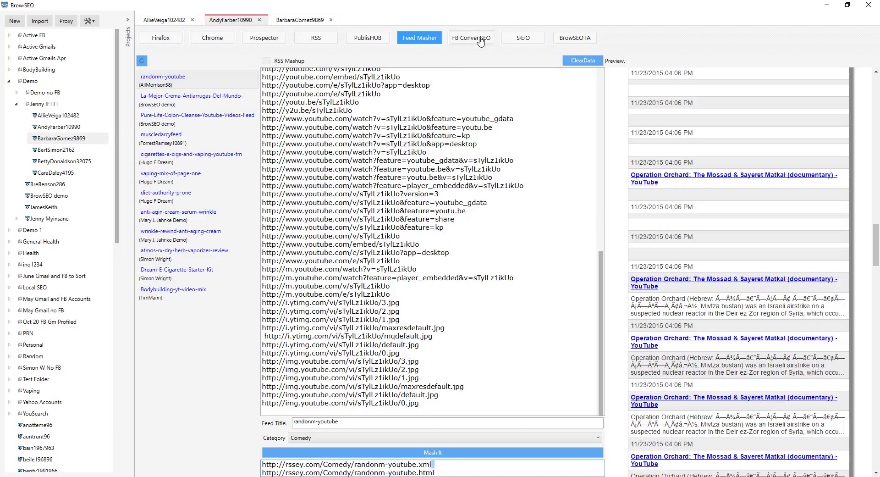
Open the FB Conver-SEO search and examine its Pages and Groups search options.
{"action": "left_click", "coordinate": [476, 40]}
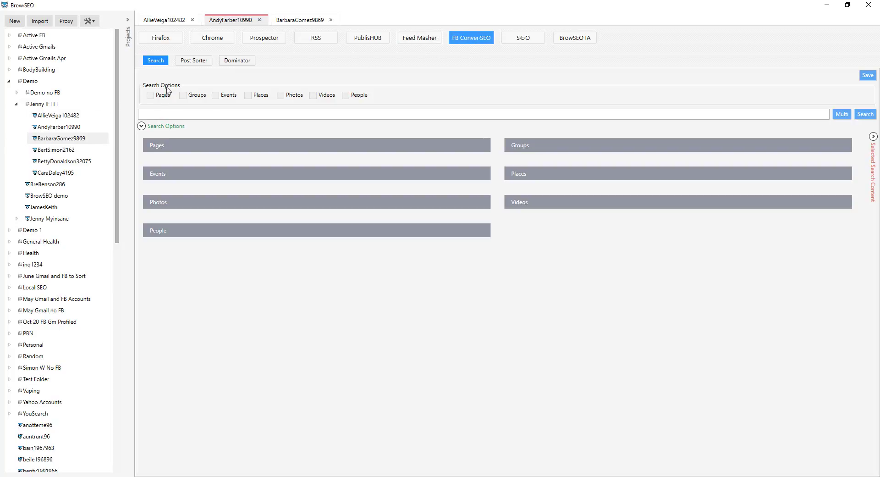
{"action": "left_click", "coordinate": [152, 98]}
{"action": "left_click", "coordinate": [181, 100]}
{"action": "left_click", "coordinate": [165, 98]}
Expand the second project in S-E-O, launch its app=mobile YouTube link in the project's Firefox browser and move that window aside.
{"action": "left_click", "coordinate": [529, 38]}
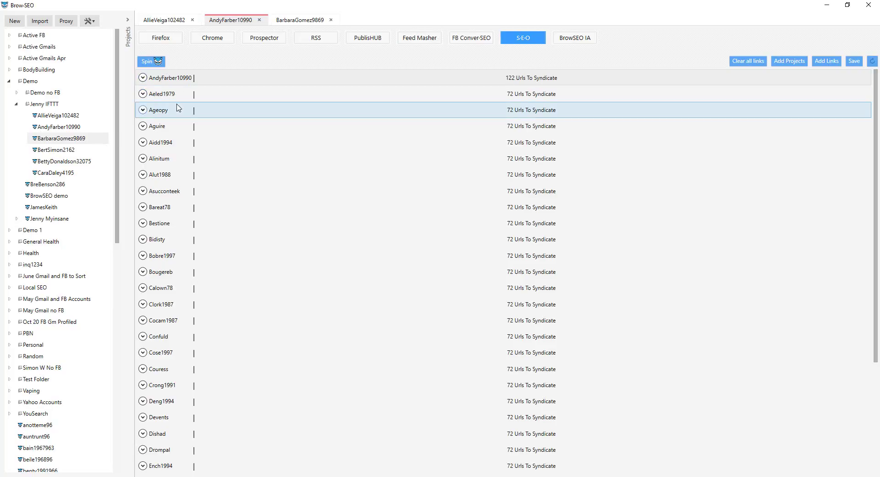
{"action": "left_click", "coordinate": [189, 94]}
{"action": "right_click", "coordinate": [207, 141]}
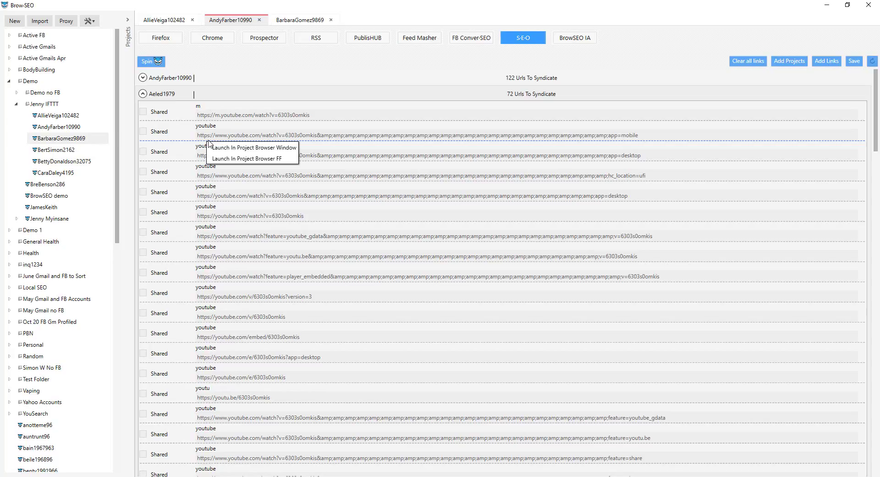
{"action": "left_click", "coordinate": [221, 156]}
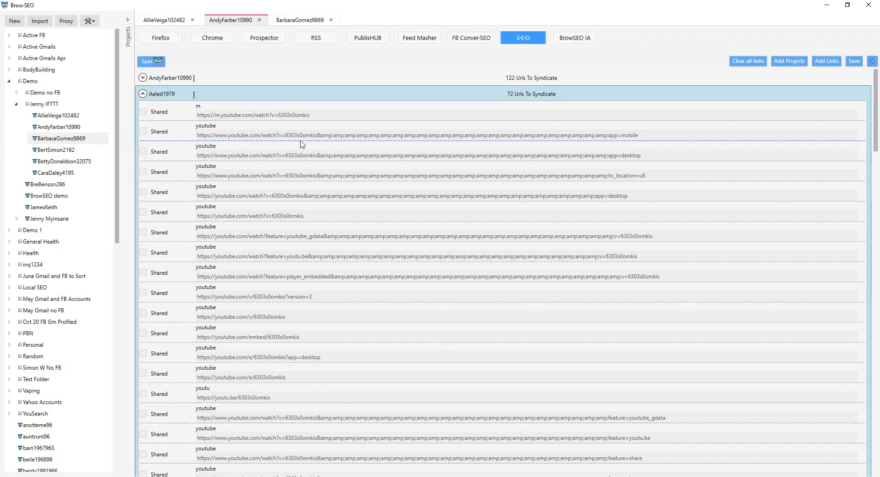
{"action": "double_click", "coordinate": [158, 94]}
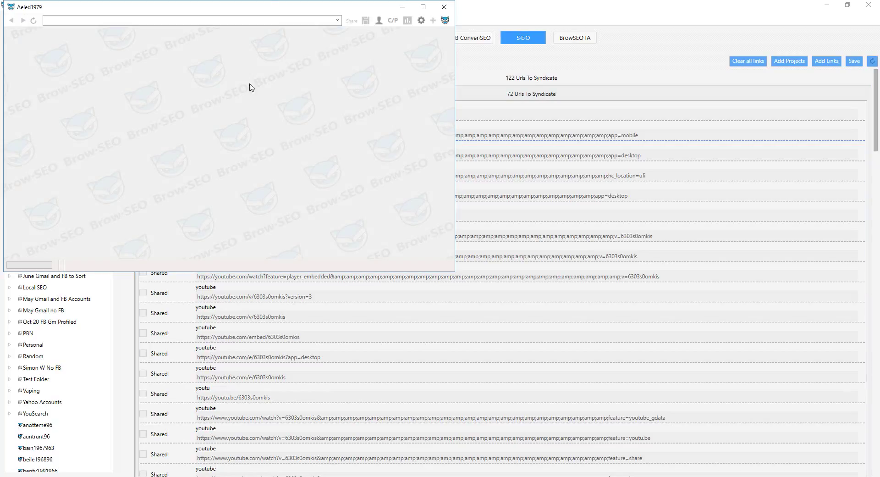
{"action": "left_click_drag", "start_coordinate": [266, 5], "coordinate": [483, 38]}
{"action": "left_click_drag", "start_coordinate": [603, 39], "coordinate": [645, 35]}
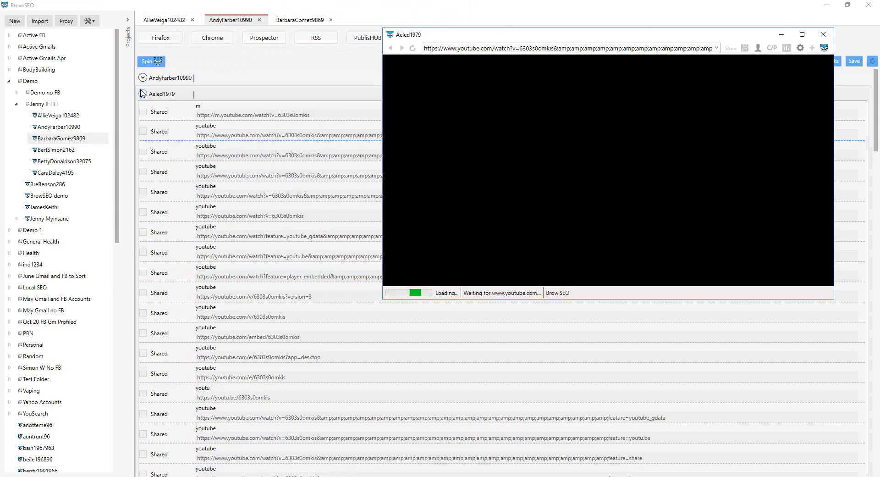
Collapse the second project's links, expand the Devents project and view its first link in the project browser window, closing that window when done.
{"action": "left_click", "coordinate": [171, 95]}
{"action": "scroll", "coordinate": [362, 215], "scroll_direction": "down", "scroll_amount": 3}
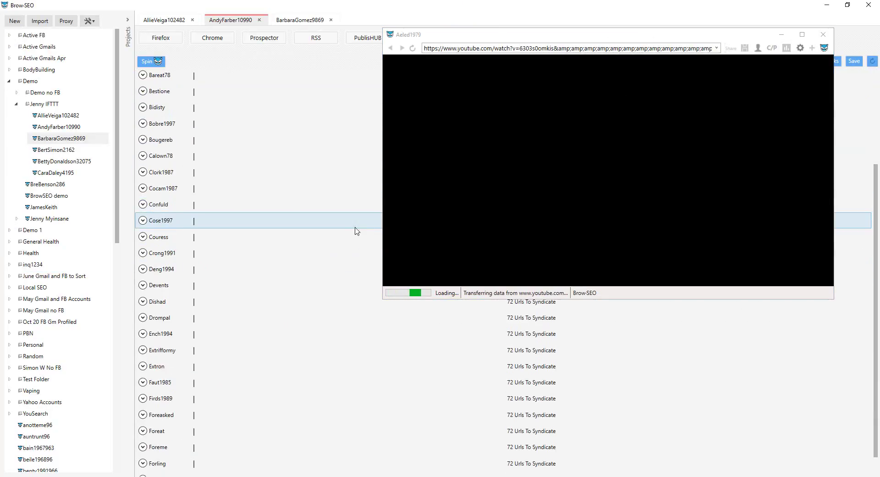
{"action": "left_click", "coordinate": [192, 258]}
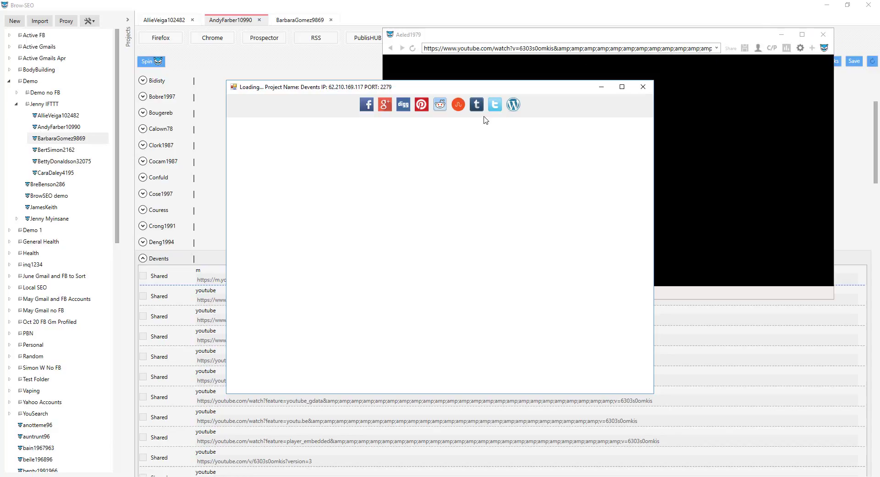
{"action": "left_click", "coordinate": [644, 87]}
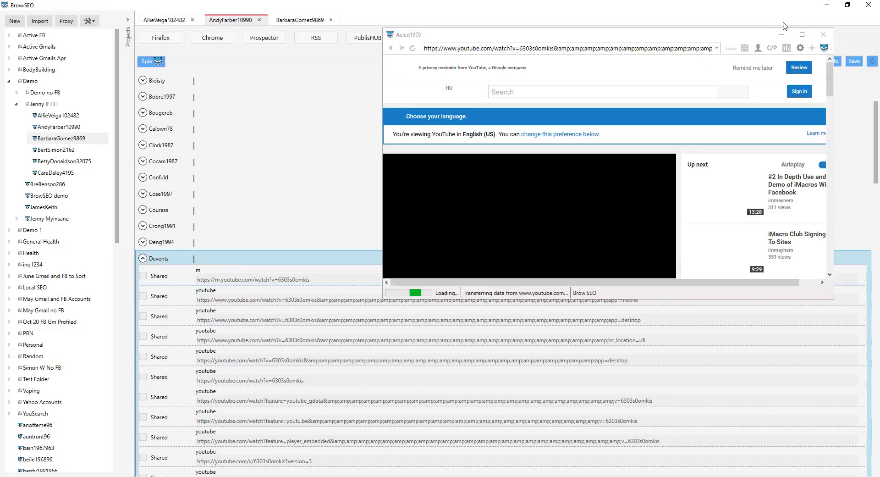
Close the YouTube window, open BrowSEO IA for the first open project, and check all projects in its list.
{"action": "left_click", "coordinate": [823, 34]}
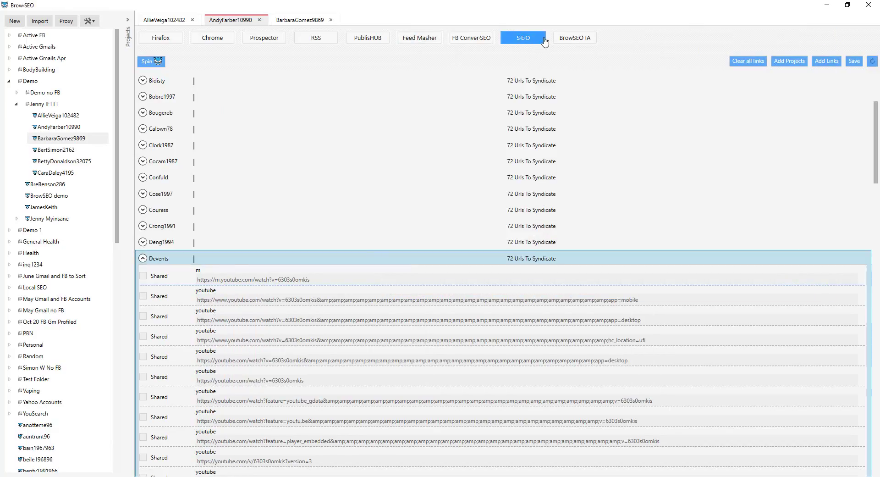
{"action": "left_click", "coordinate": [570, 39]}
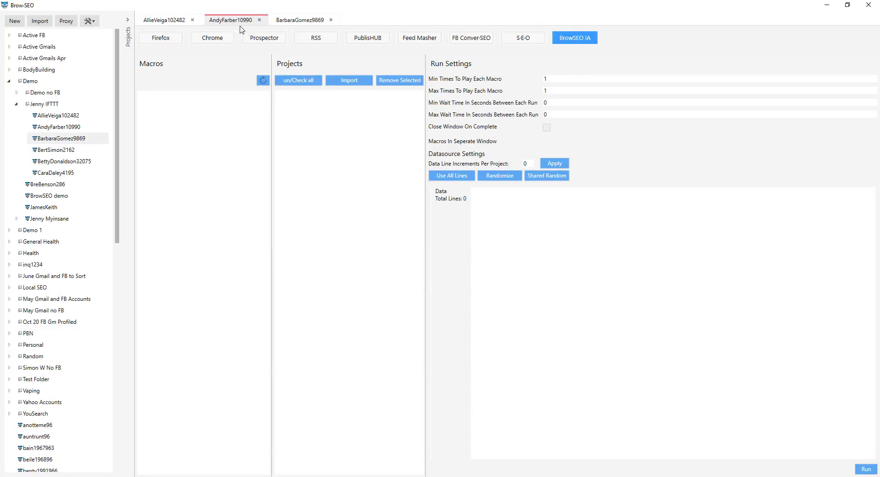
{"action": "left_click", "coordinate": [159, 19]}
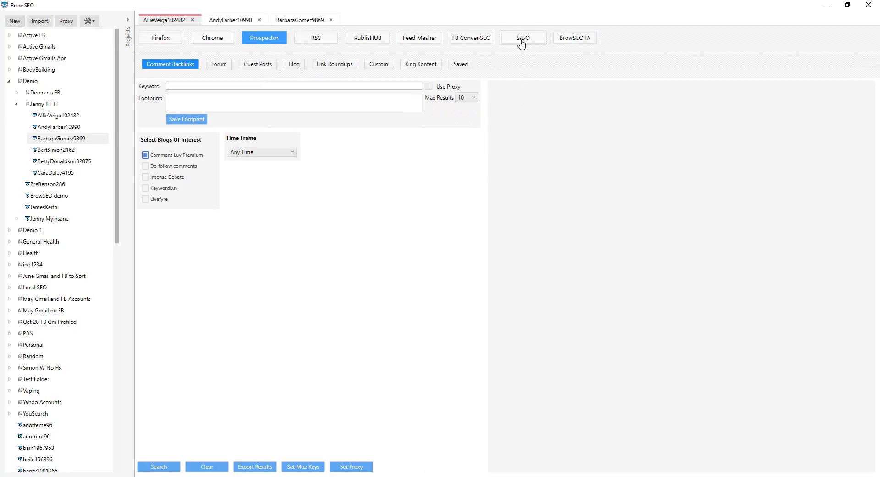
{"action": "left_click", "coordinate": [572, 38]}
{"action": "left_click", "coordinate": [298, 81]}
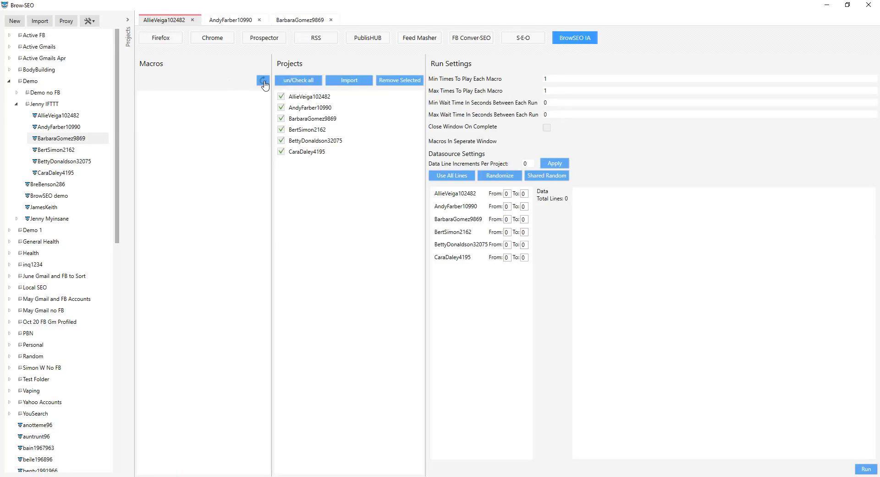
Load the macro list, expand BrowSEO IA Scripts, and review the Macro Club Scripts folders before collapsing them.
{"action": "left_click", "coordinate": [263, 80]}
{"action": "left_click", "coordinate": [141, 96]}
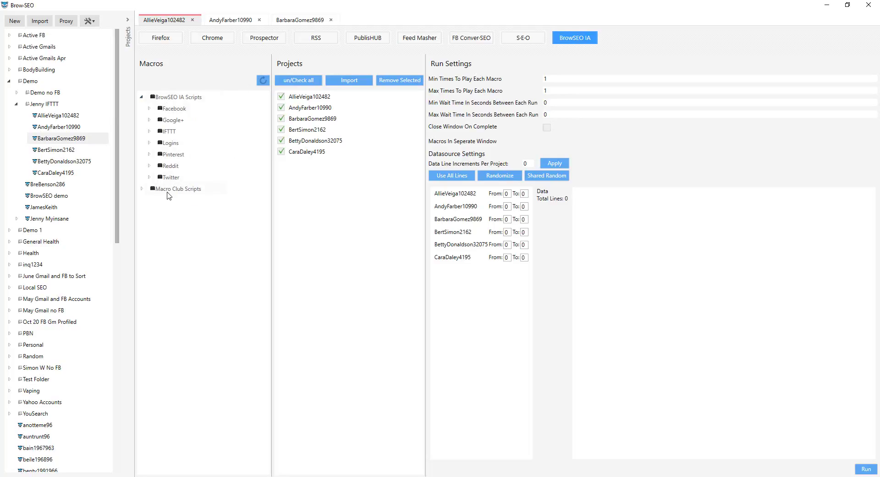
{"action": "left_click", "coordinate": [142, 188]}
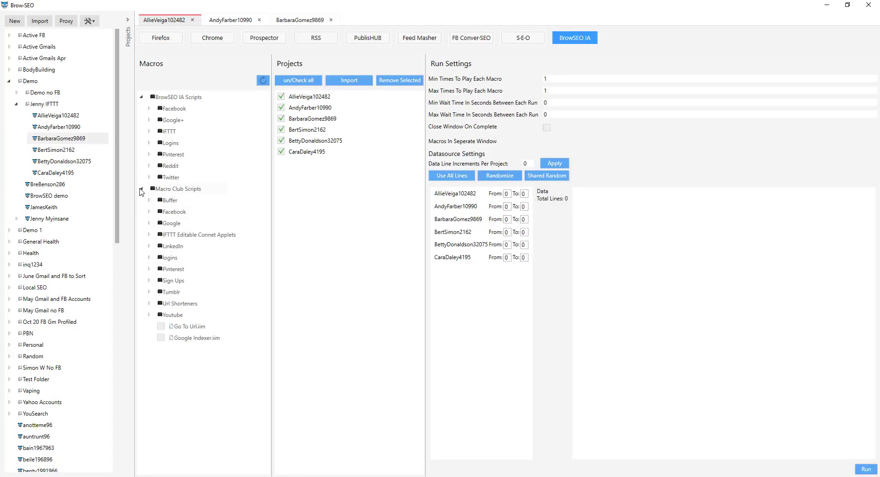
{"action": "left_click", "coordinate": [141, 188]}
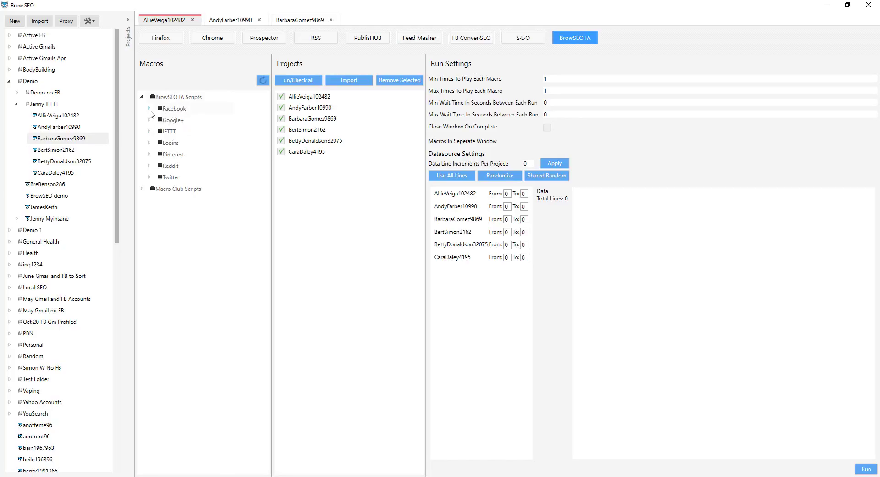
Check the Google+ Follow By KW.iim macro in the New folder under Google+ in BrowSEO IA Scripts.
{"action": "left_click", "coordinate": [149, 120]}
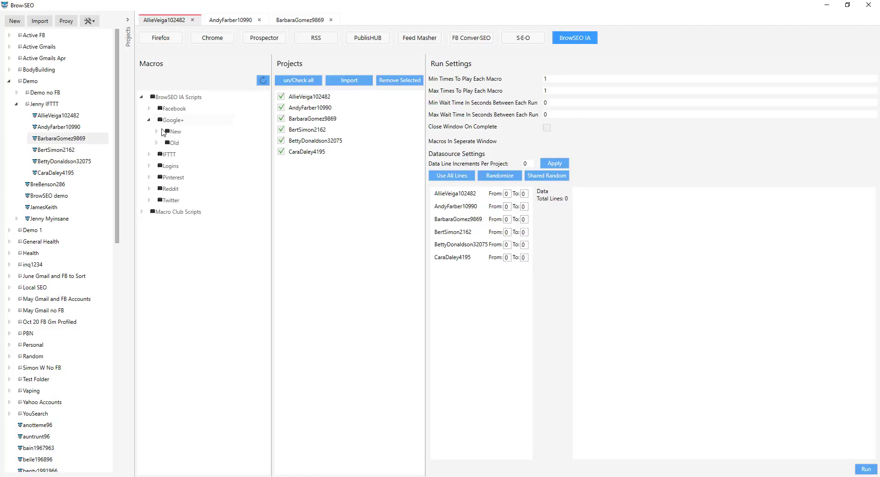
{"action": "left_click", "coordinate": [156, 131]}
{"action": "left_click", "coordinate": [175, 142]}
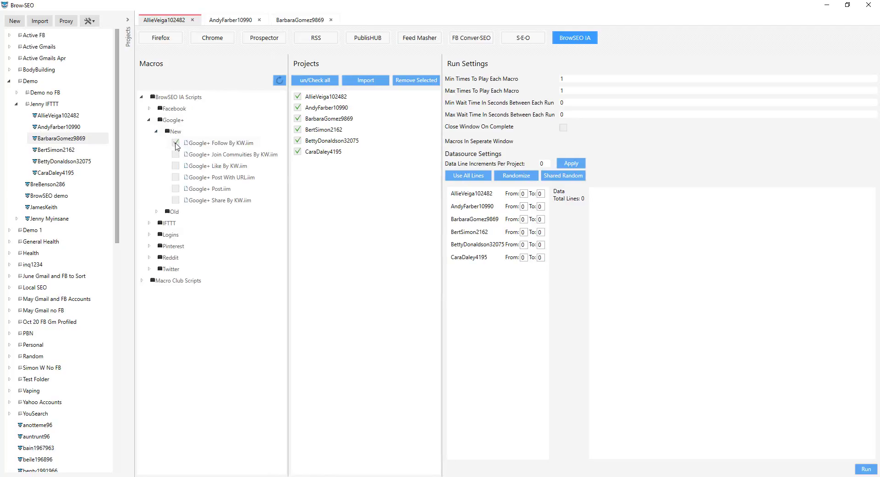
Apply a data line increment of 1 per project and uncheck the last two projects in the list.
{"action": "double_click", "coordinate": [540, 163]}
{"action": "type", "text": "1"}
{"action": "left_click", "coordinate": [569, 164]}
{"action": "left_click", "coordinate": [648, 231]}
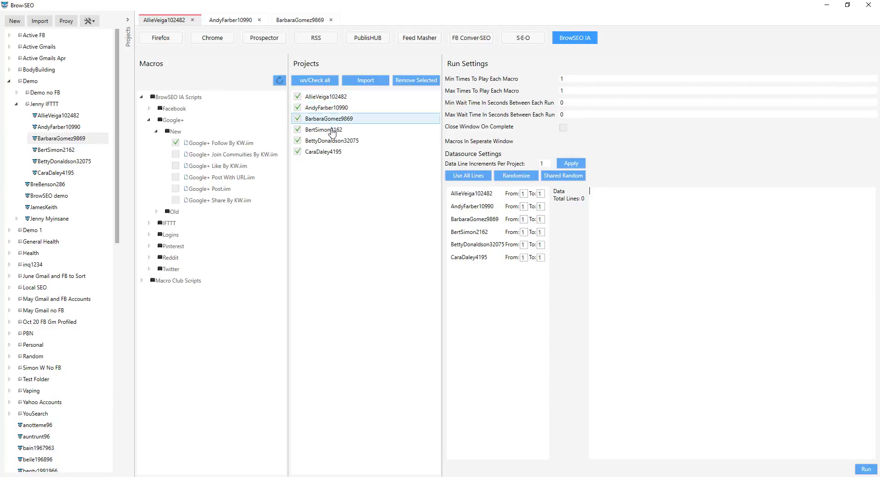
{"action": "left_click", "coordinate": [298, 141]}
{"action": "left_click", "coordinate": [297, 151]}
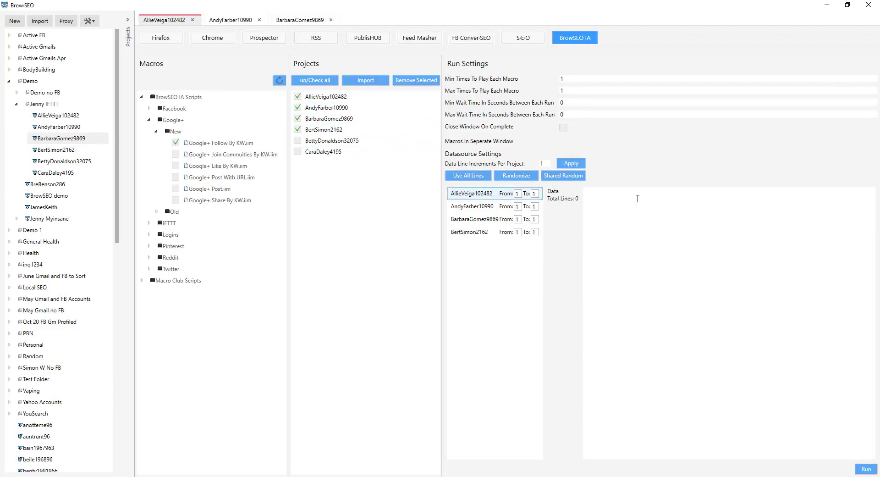
Enter bodybuilding, muscle, fitness, diet and weight loss as separate data lines, and apply the line increment to the checked projects.
{"action": "left_click", "coordinate": [621, 201]}
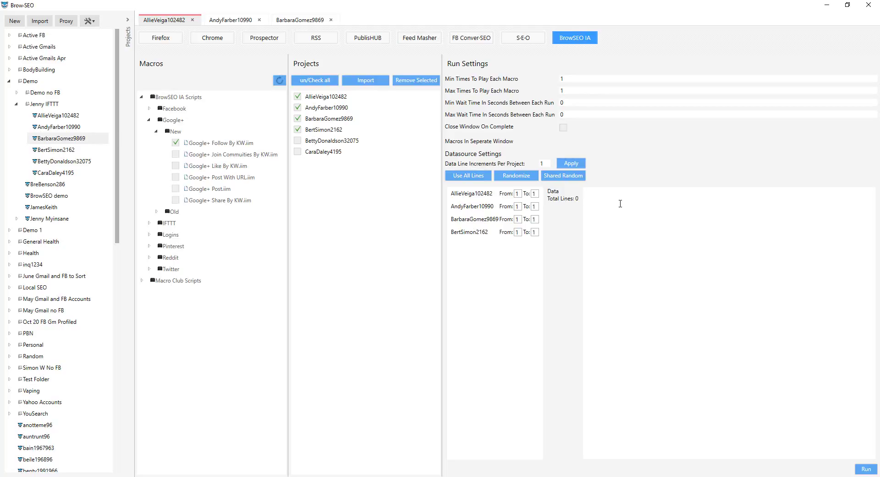
{"action": "type", "text": "bodybuilding "}
{"action": "type", "text": "muscle"}
{"action": "key", "text": "Return"}
{"action": "type", "text": "fitness"}
{"action": "key", "text": "Return"}
{"action": "type", "text": "diet"}
{"action": "key", "text": "Return"}
{"action": "type", "text": "weight lss"}
{"action": "key", "text": "BackSpace"}
{"action": "key", "text": "BackSpace"}
{"action": "type", "text": "os"}
{"action": "left_click", "coordinate": [571, 163]}
Set the wait time between runs to 2 seconds minimum and 3 seconds maximum, and run the checked macro.
{"action": "double_click", "coordinate": [560, 114]}
{"action": "double_click", "coordinate": [560, 102]}
{"action": "type", "text": "1"}
{"action": "key", "text": "Tab"}
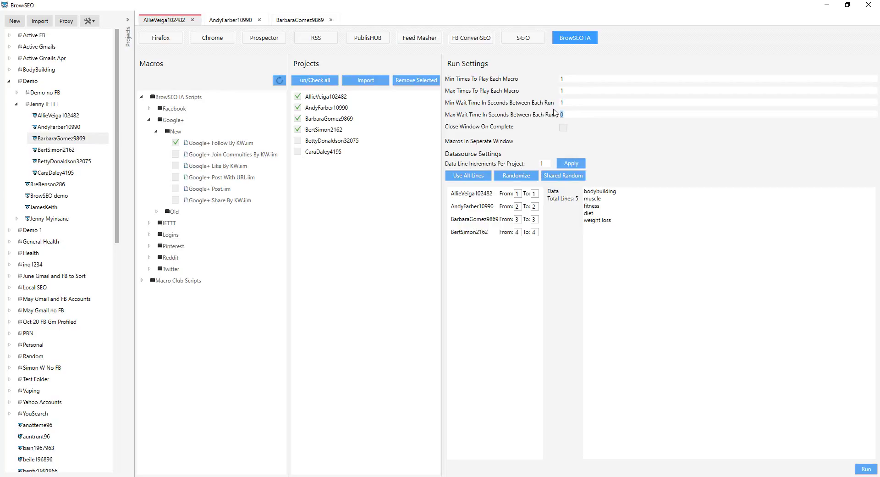
{"action": "type", "text": "3"}
{"action": "key", "text": "shift+Tab"}
{"action": "type", "text": "3"}
{"action": "key", "text": "Tab"}
{"action": "type", "text": "12"}
{"action": "type", "text": "2"}
{"action": "key", "text": "Tab"}
{"action": "type", "text": "4"}
{"action": "left_click", "coordinate": [867, 468]}
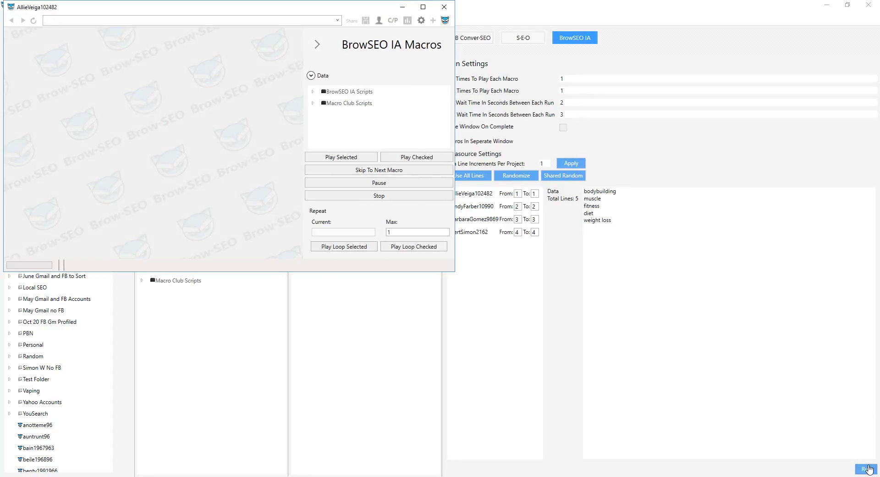